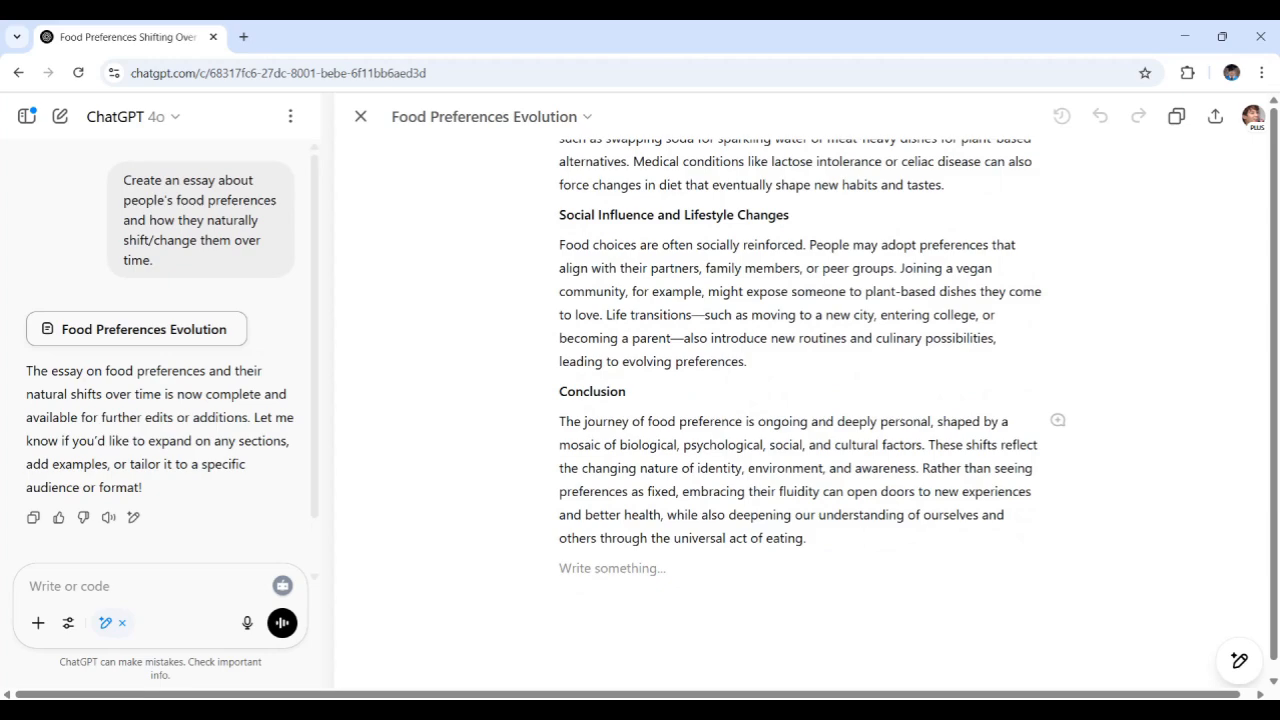
- Look through the food preferences essay from its conclusion back up to the opening sections
scroll(886, 427, "up", 3)
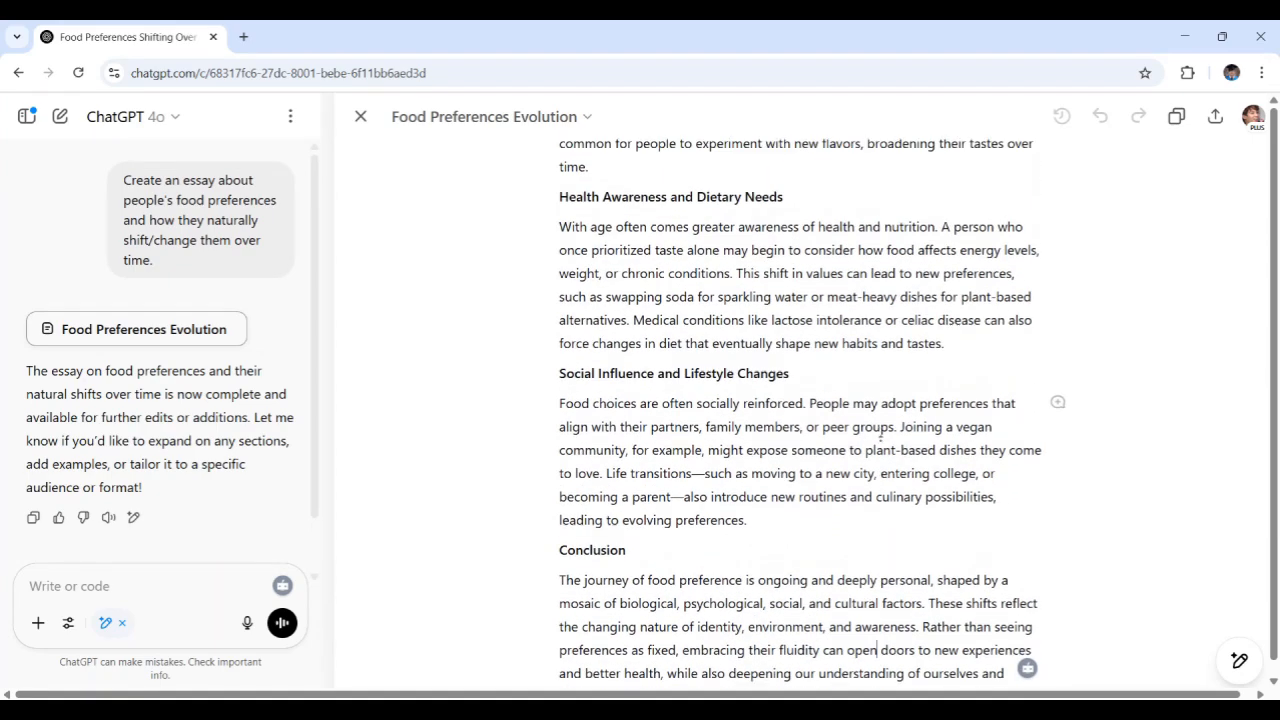
scroll(886, 427, "up", 6)
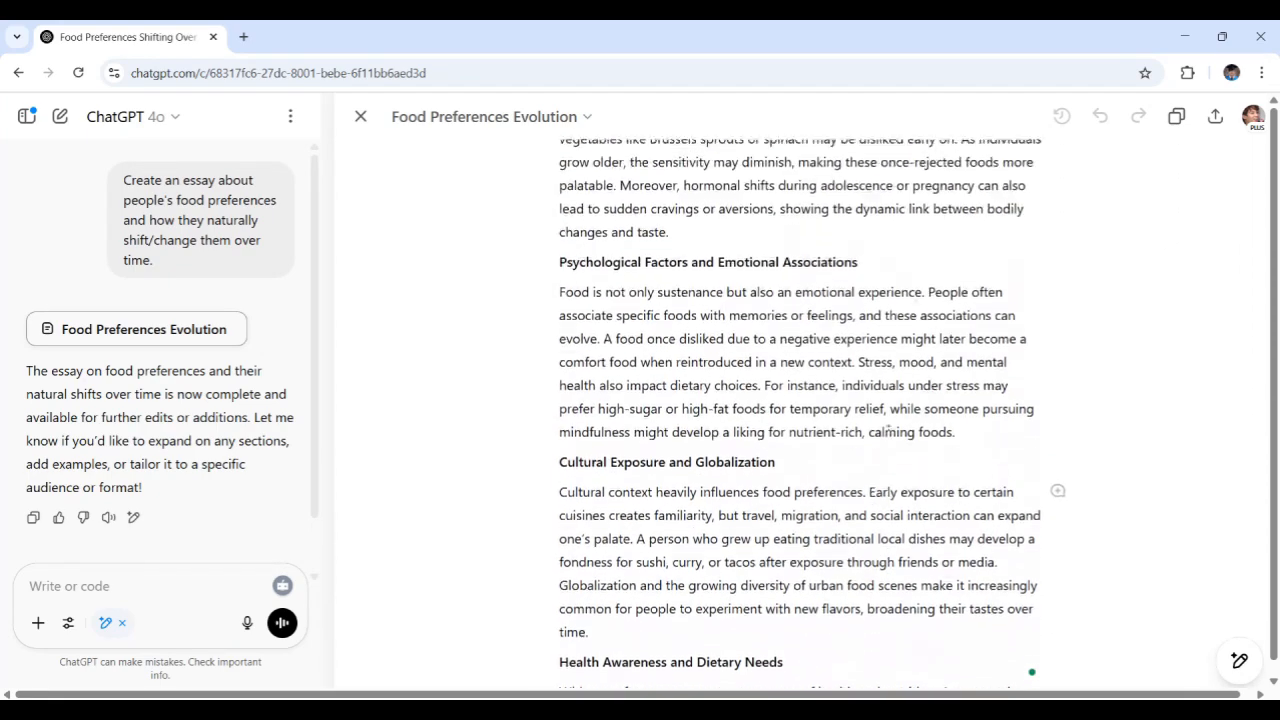
scroll(887, 425, "up", 2)
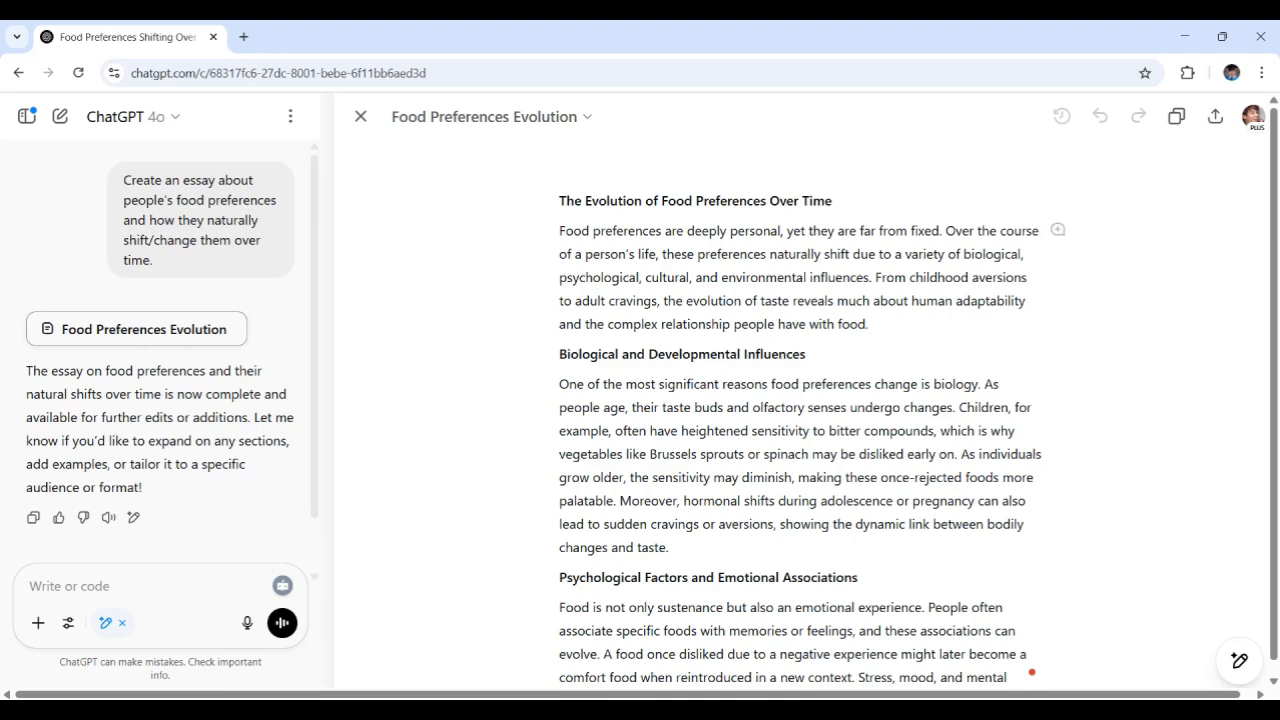
scroll(1031, 672, "down", 1)
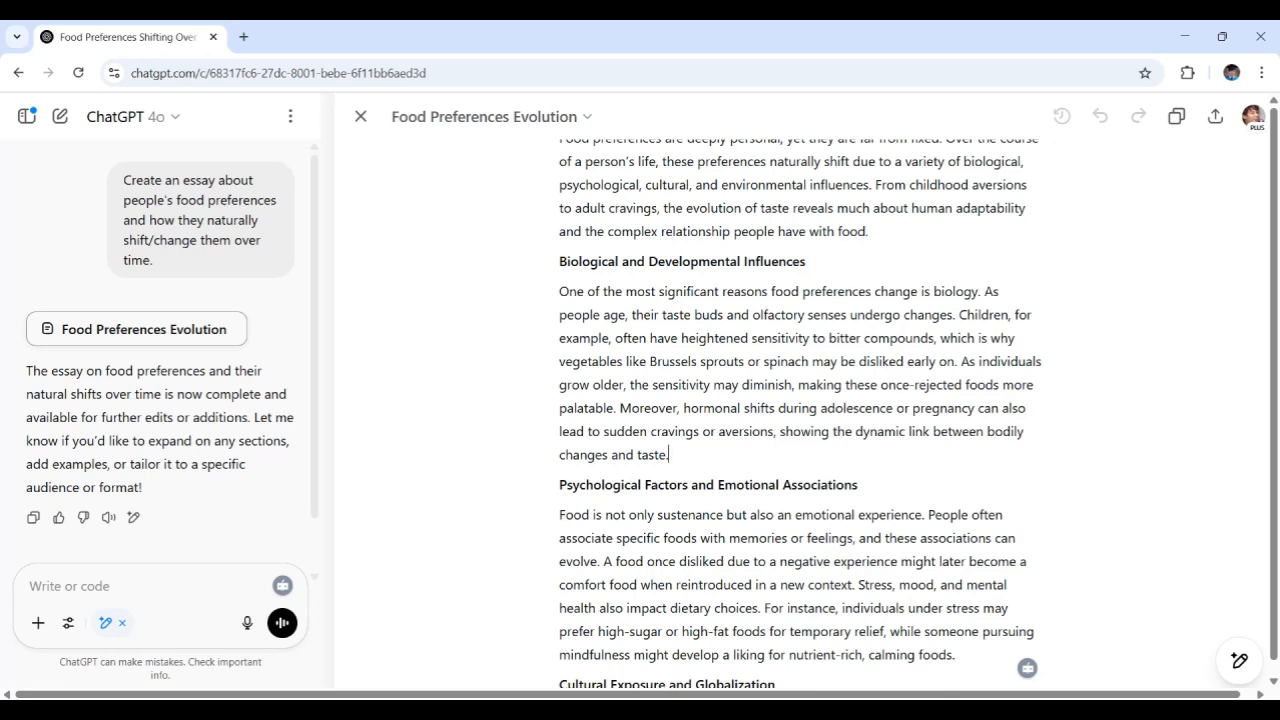
left_click_drag(669, 455, 560, 292)
left_click(669, 455)
key("Return")
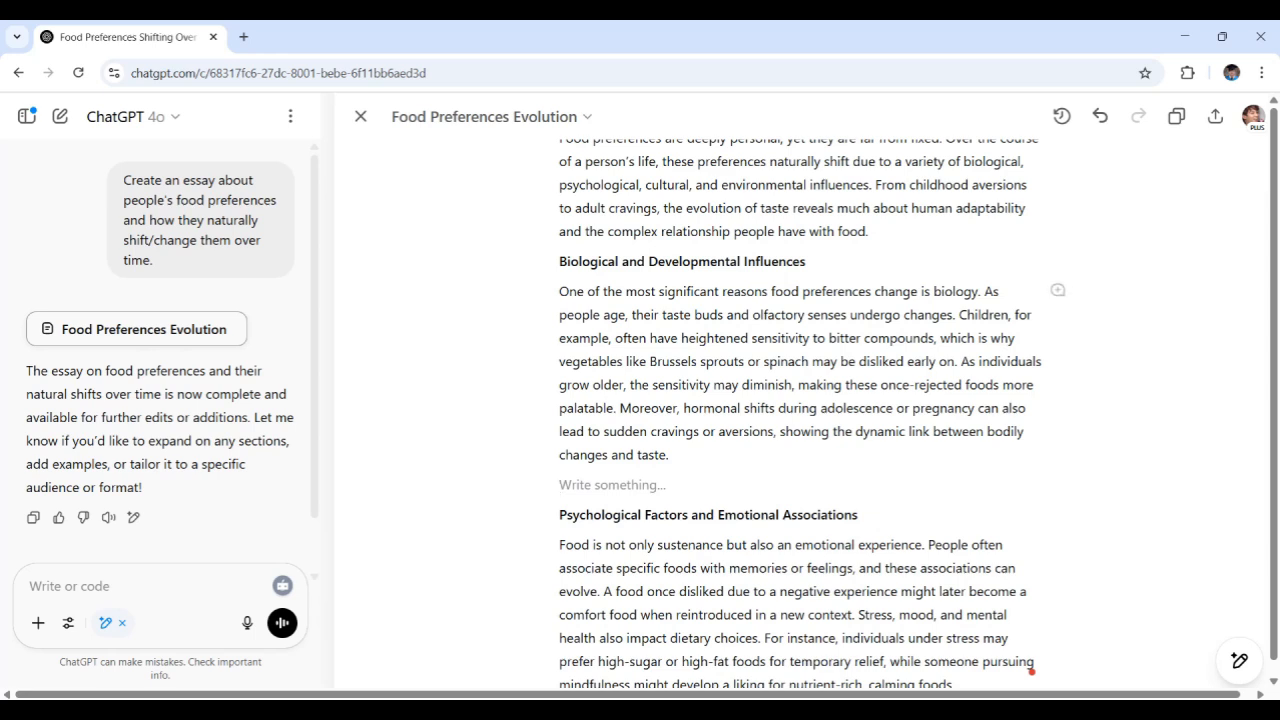
type("vvdvdvd")
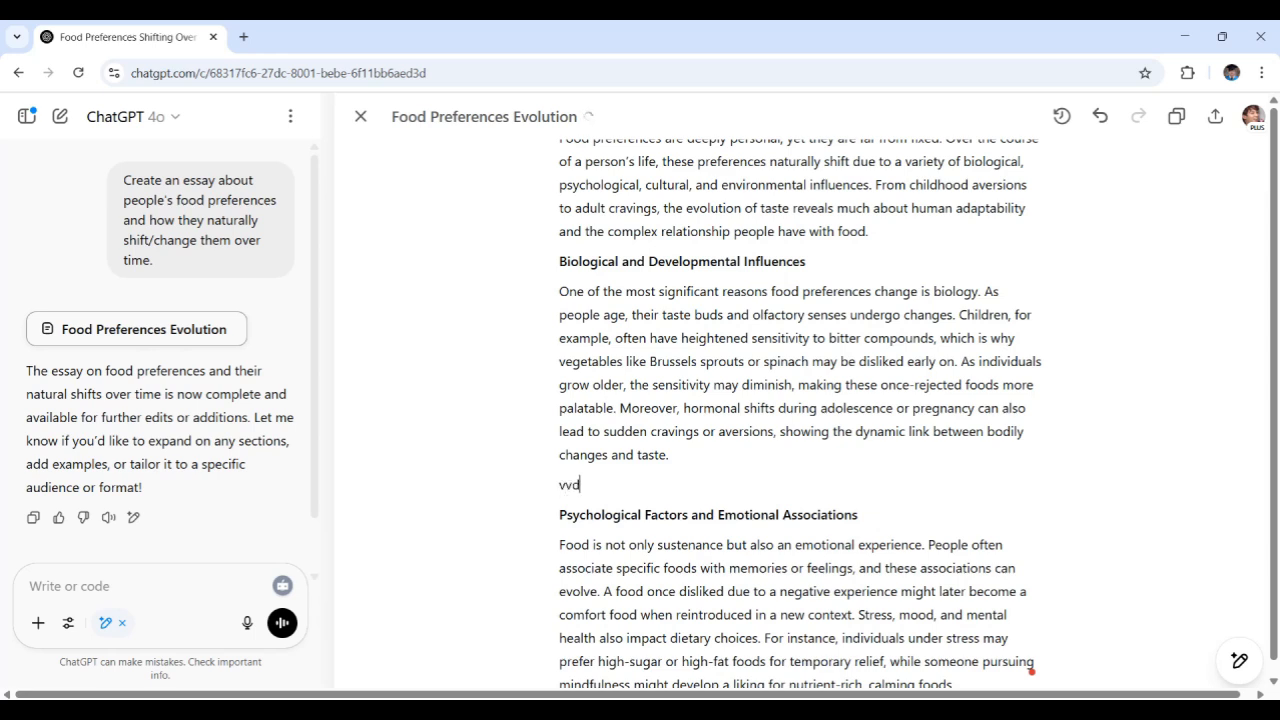
key("BackSpace")
key("BackSpace")
key("BackSpace")
key("BackSpace")
key("BackSpace")
key("BackSpace")
key("BackSpace")
key("BackSpace")
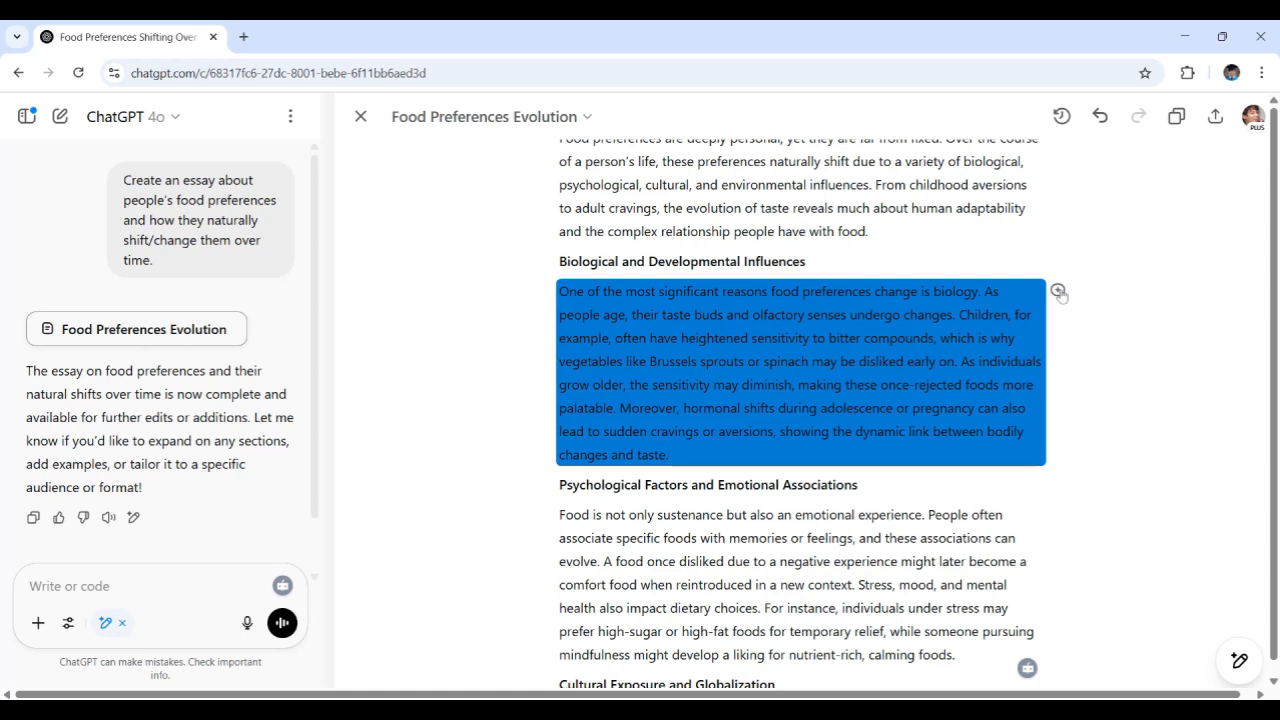
- Write an inline edit request on the Biological and Developmental Influences paragraph asking to put in more subpoints, still in paragraph form
left_click(1059, 292)
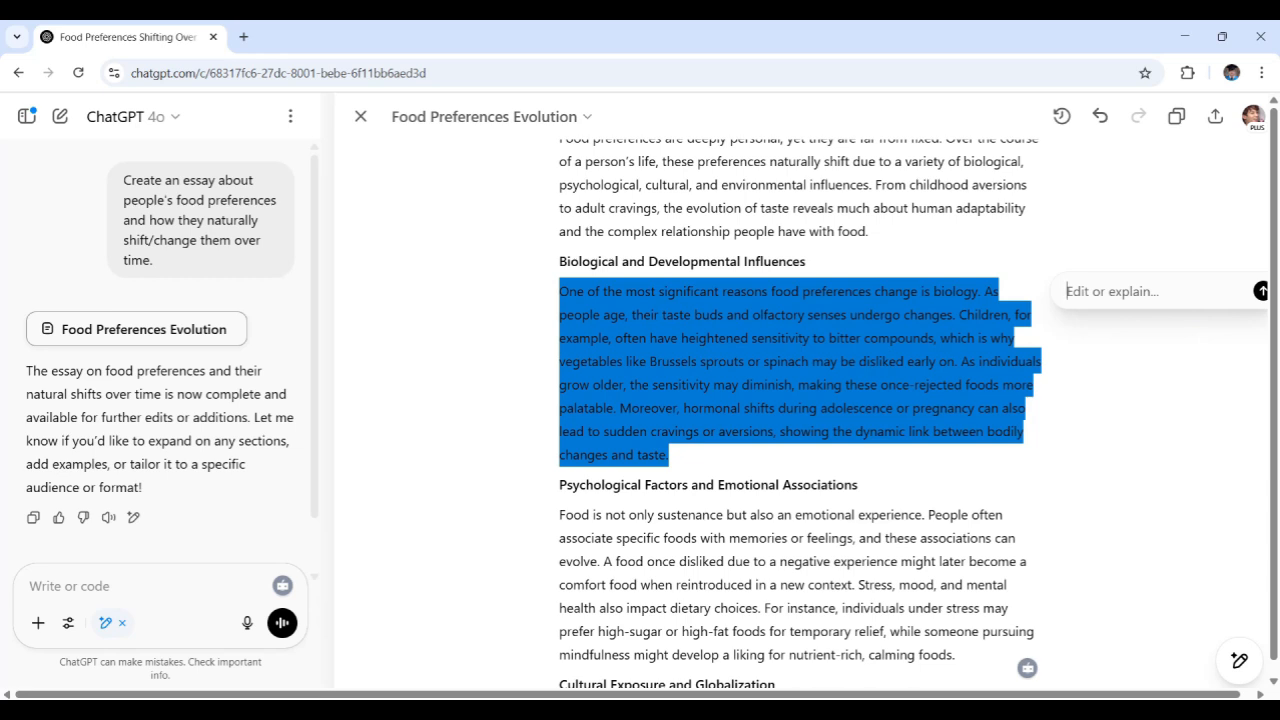
type("Would you mind if you elsp")
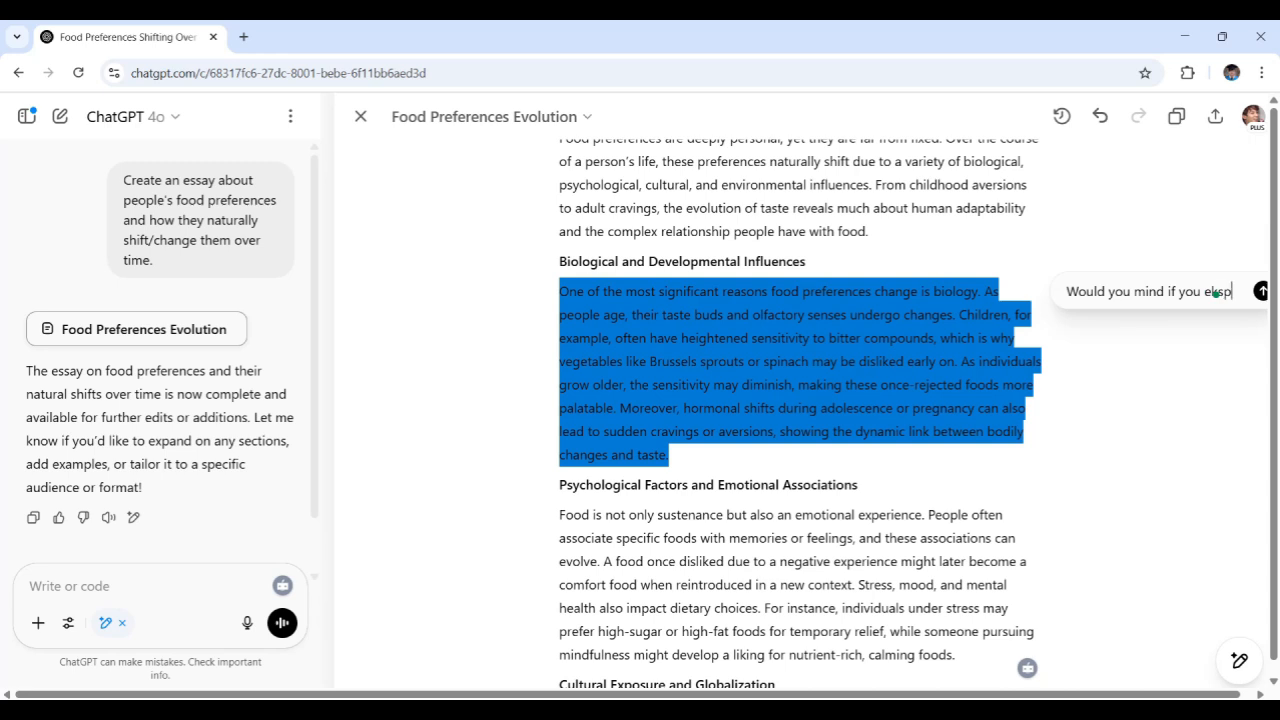
key("BackSpace")
key("BackSpace")
key("BackSpace")
key("BackSpace")
type("put in more ")
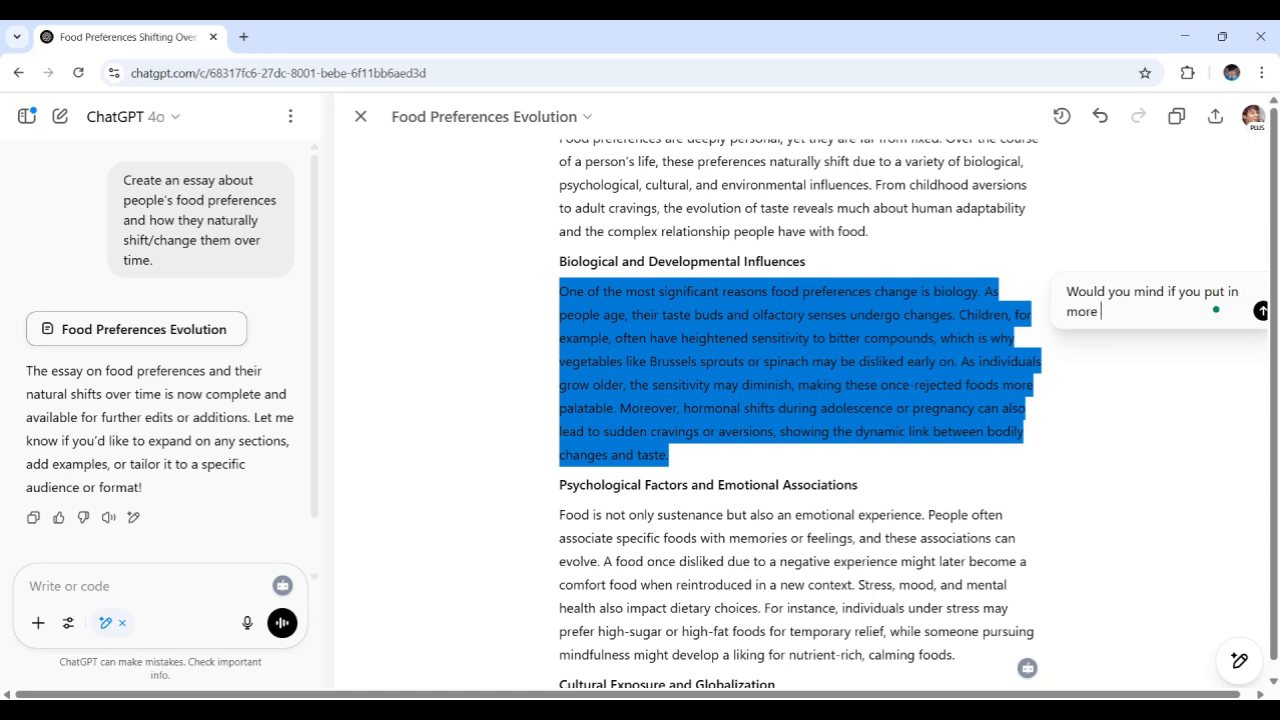
type("subpoints, still in prgrph")
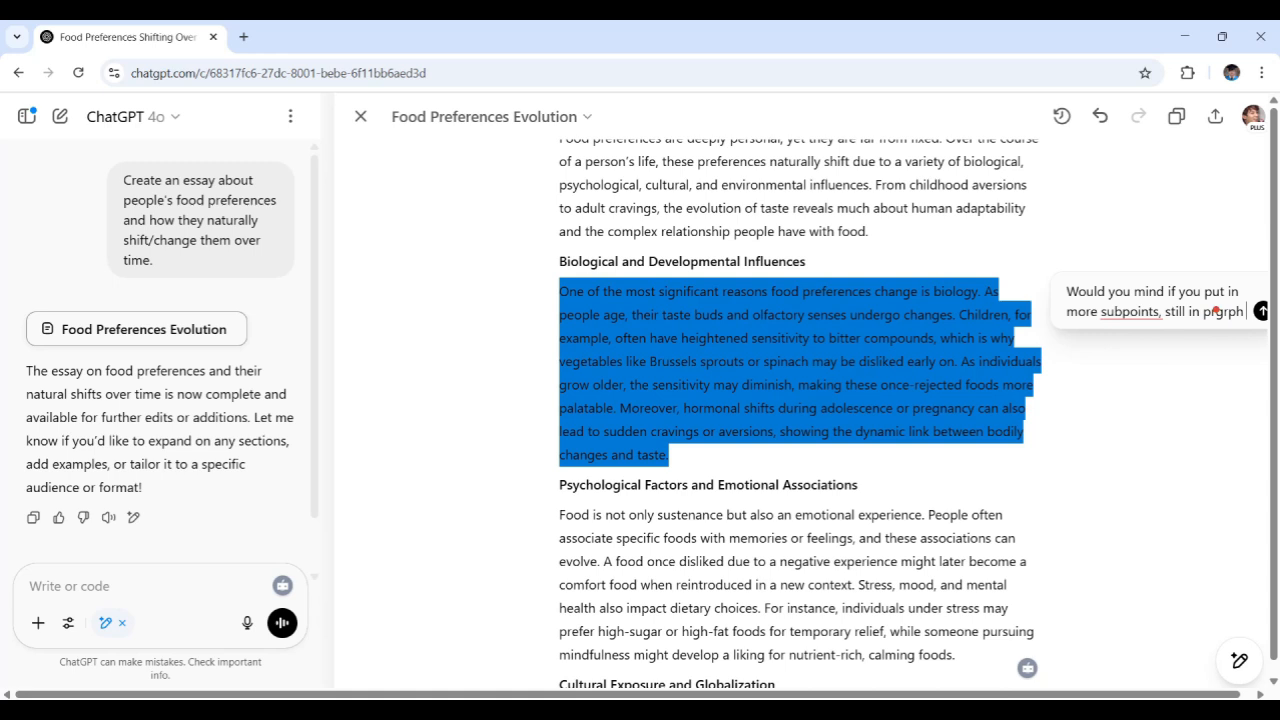
type(" form.")
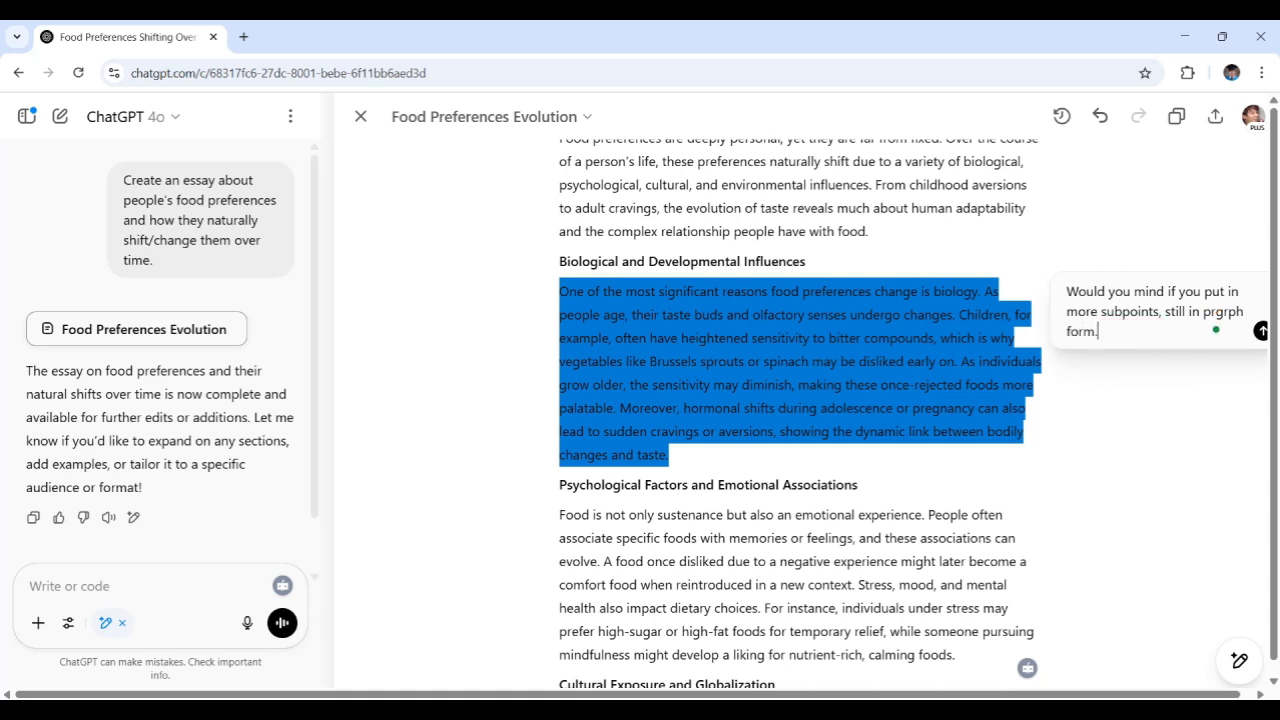
- Correct the end of the edit request to "paragraph form?" and submit it
mouse_move(1222, 318)
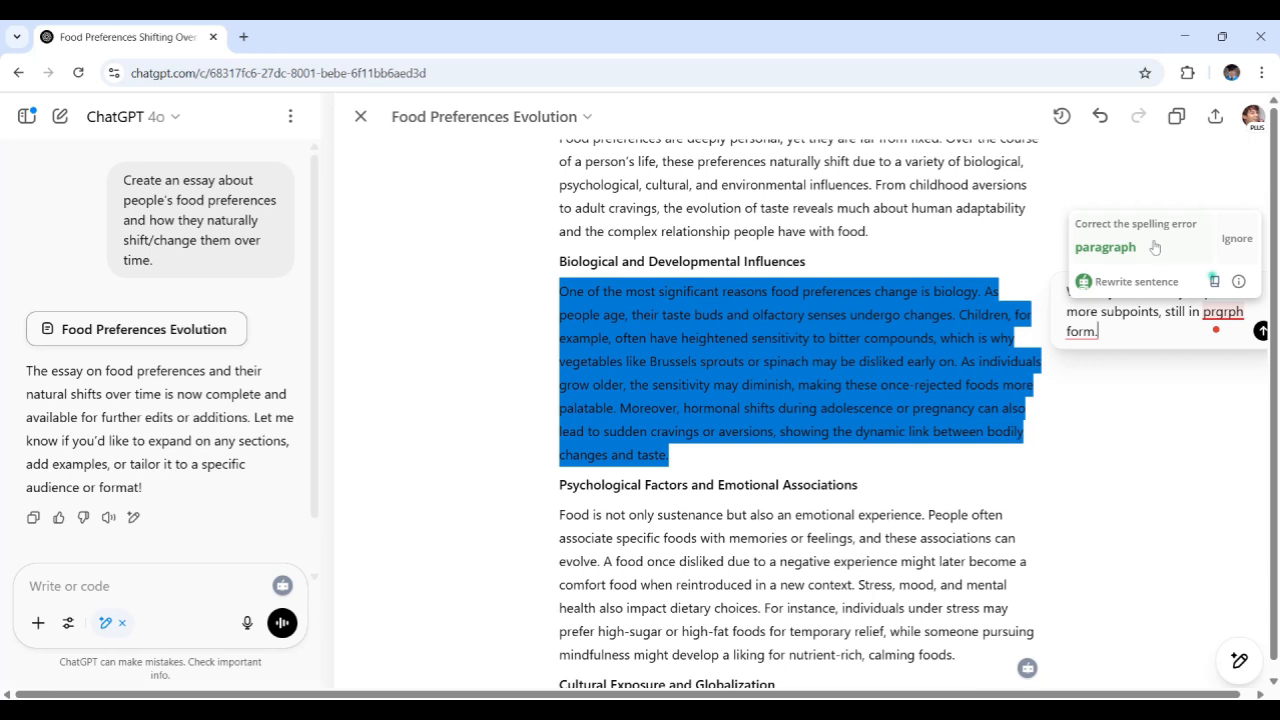
left_click(1105, 247)
mouse_move(1145, 330)
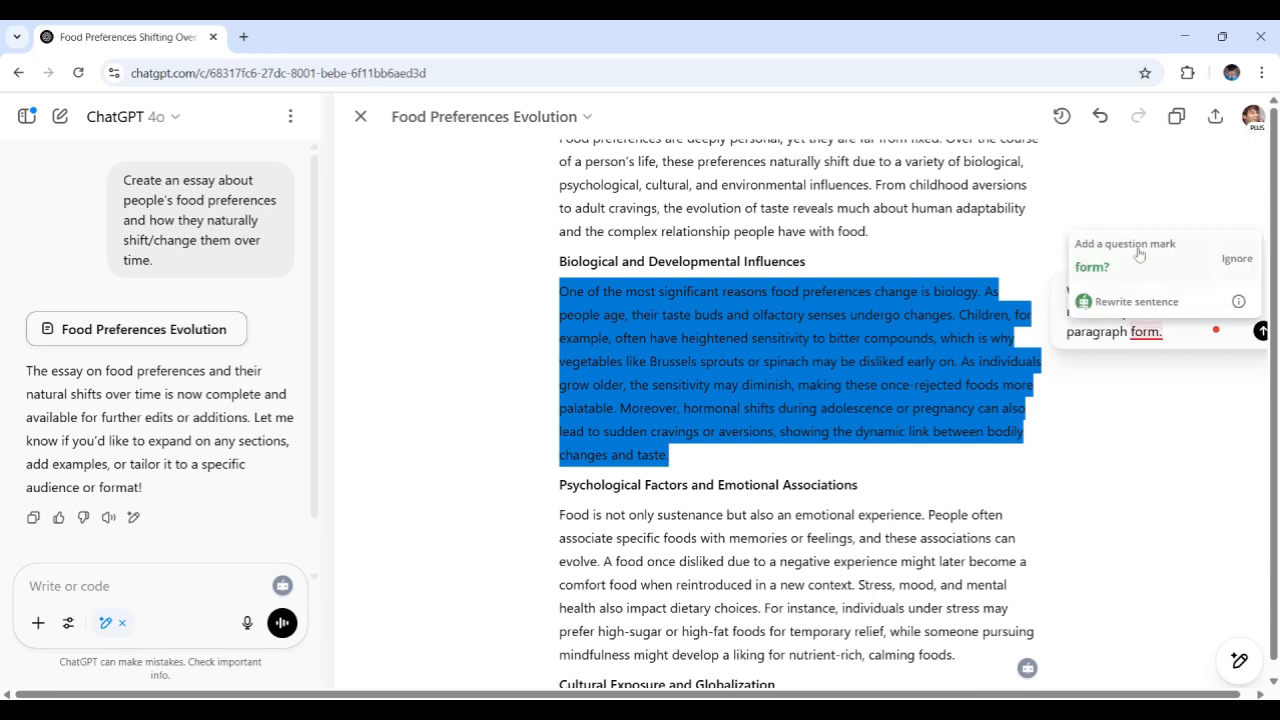
left_click(1138, 254)
left_click_drag(1166, 331, 1066, 290)
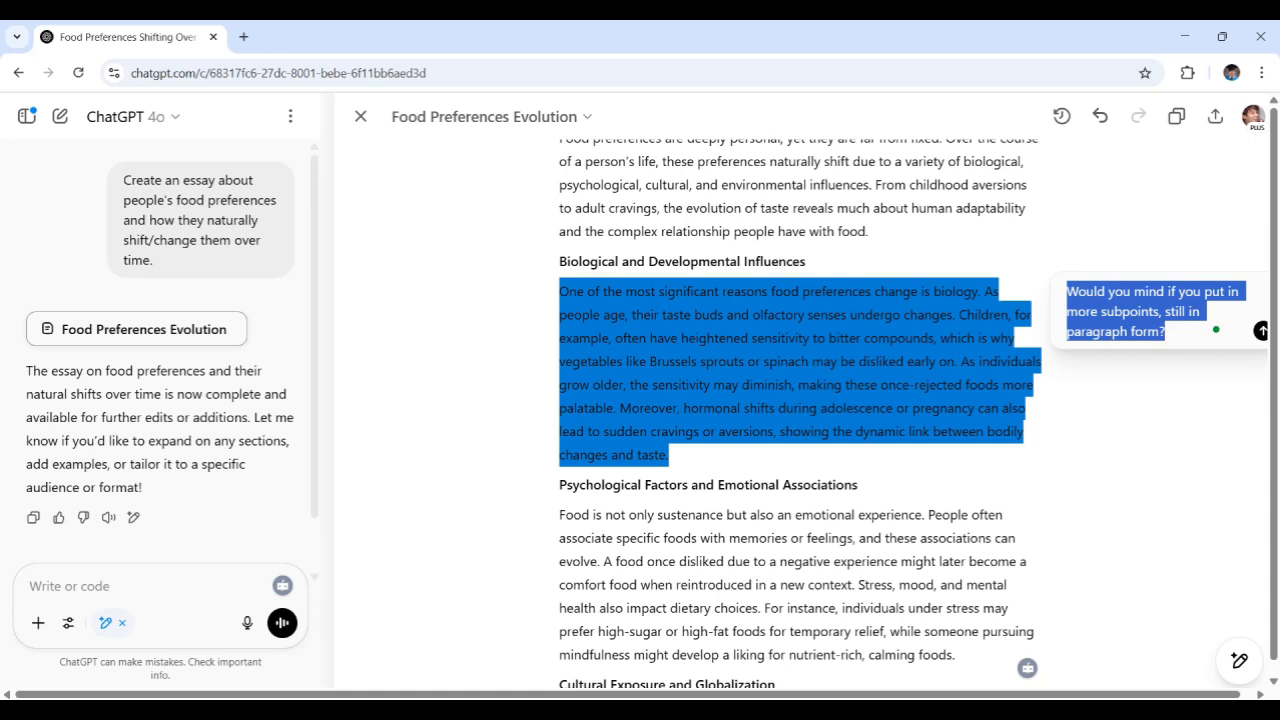
left_click(1166, 331)
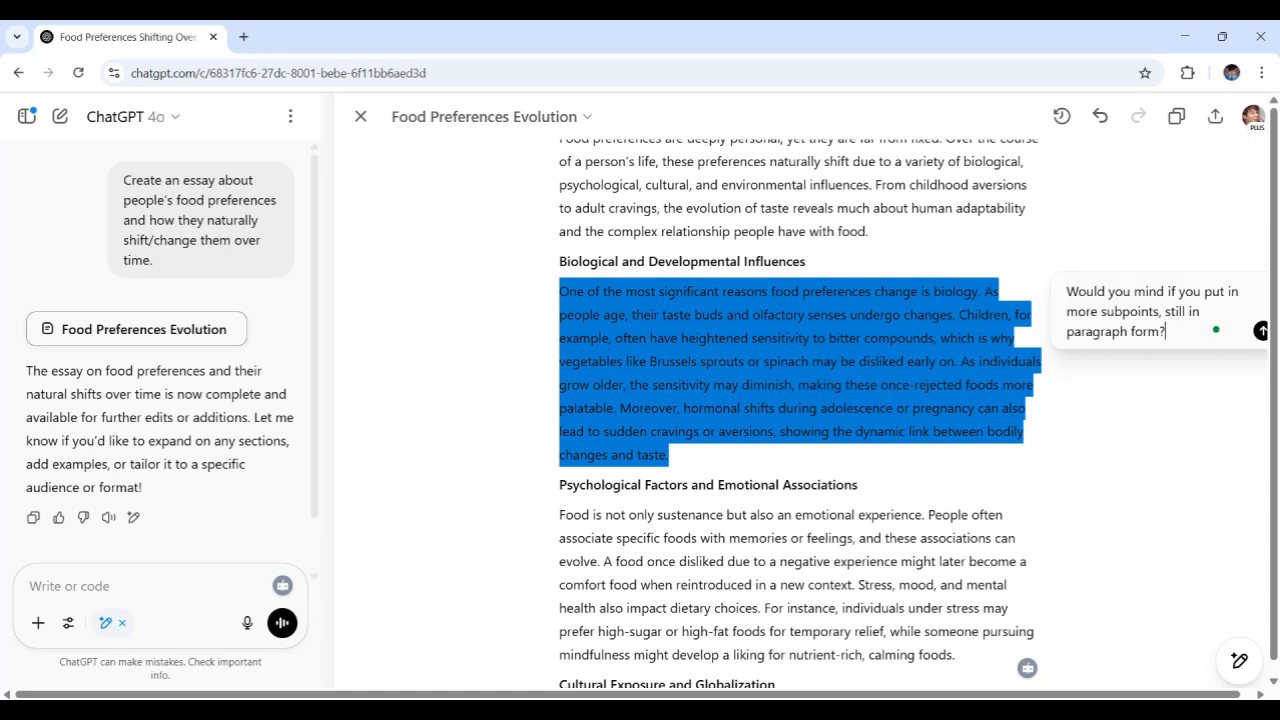
left_click(1262, 334)
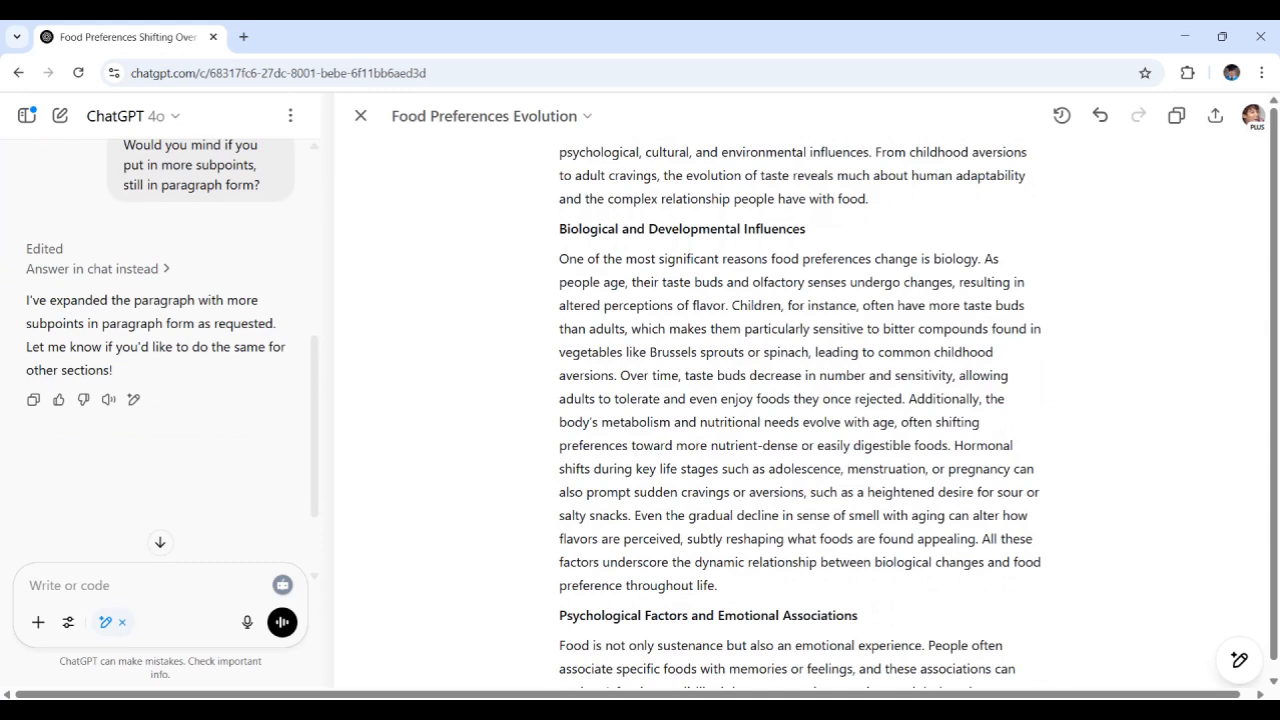
- Show the tracked changes, compare the old and new Biological and Developmental Influences paragraph, and return to the normal view
left_click(1062, 116)
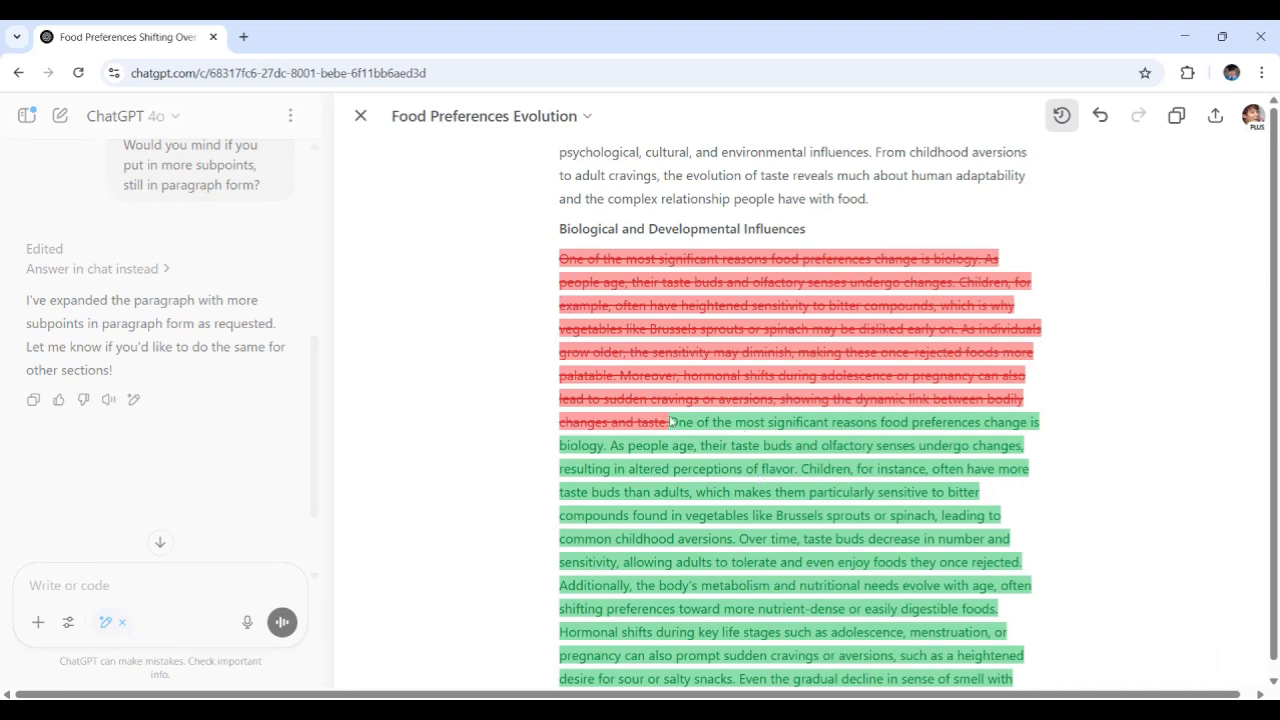
scroll(695, 358, "down", 2)
scroll(692, 375, "up", 2)
scroll(700, 370, "down", 2)
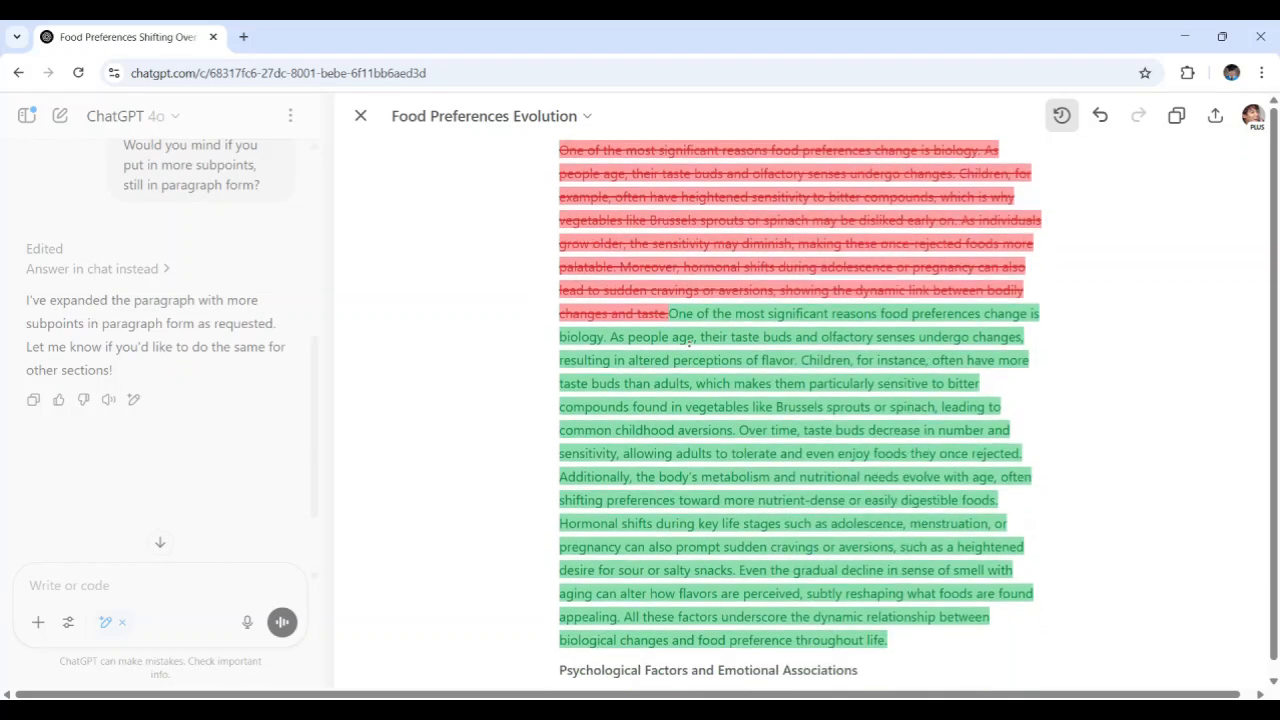
scroll(690, 342, "up", 1)
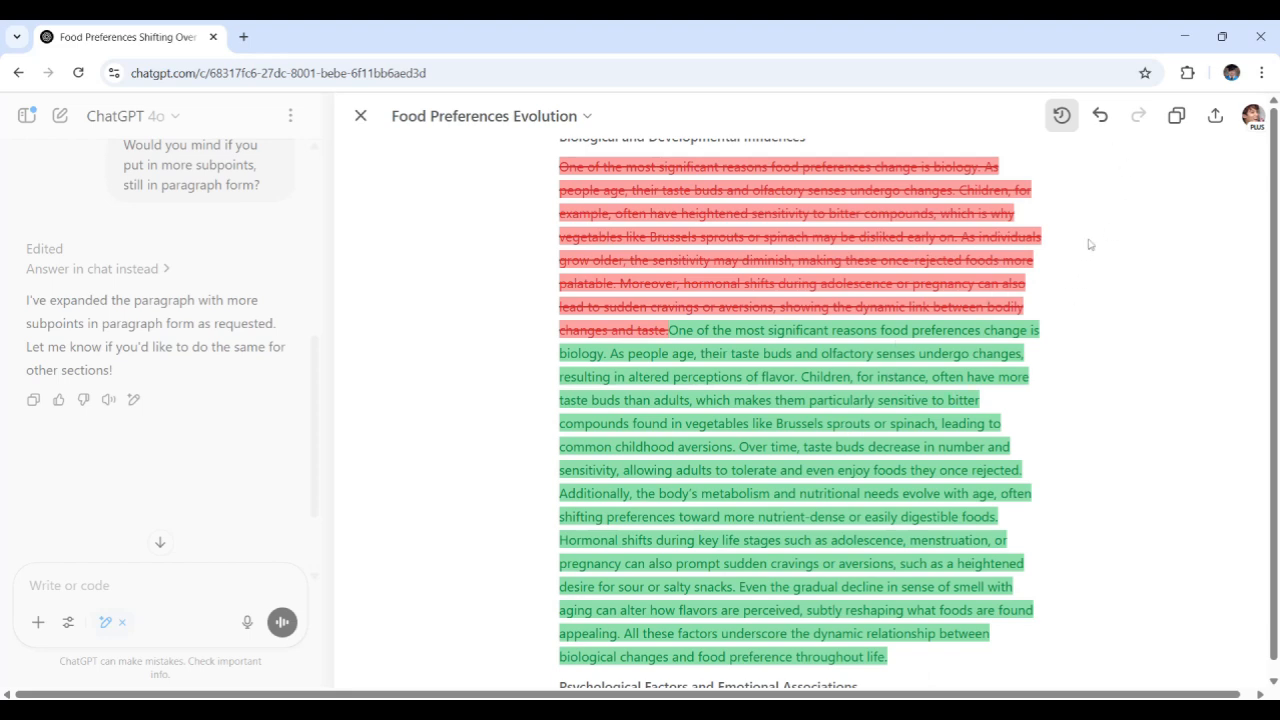
left_click(1062, 115)
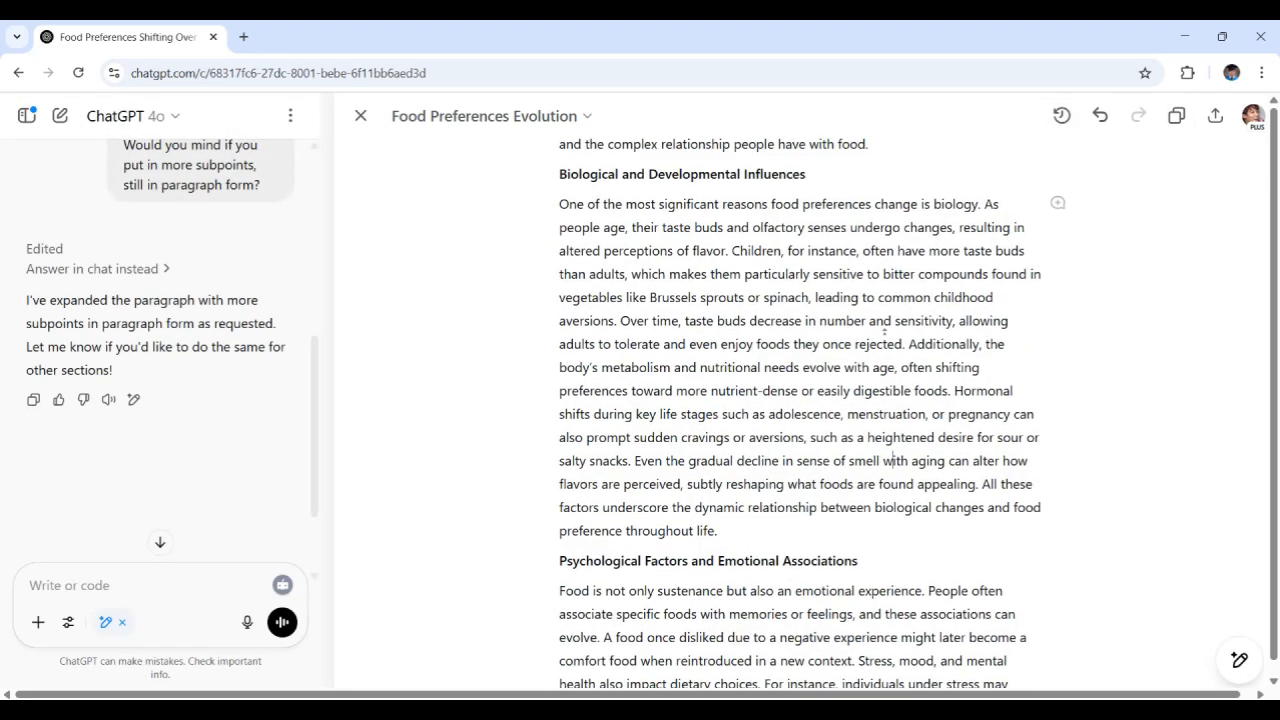
scroll(1047, 256, "up", 1)
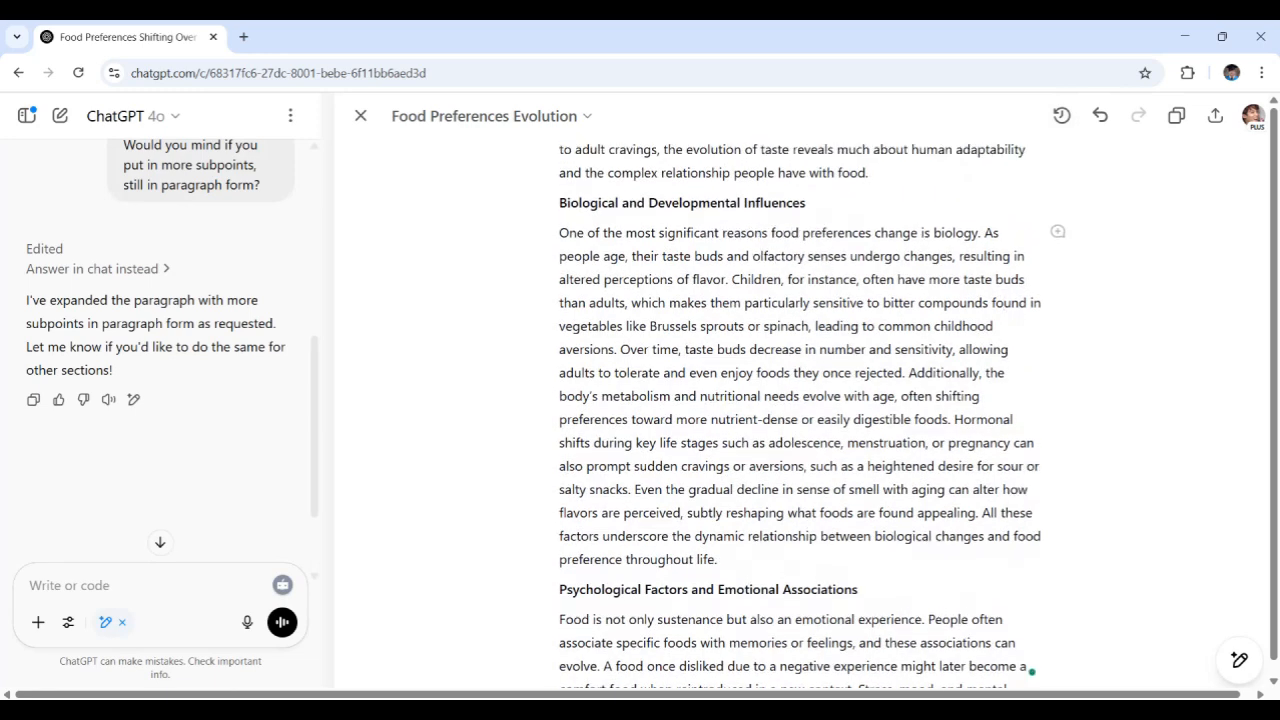
left_click(1057, 232)
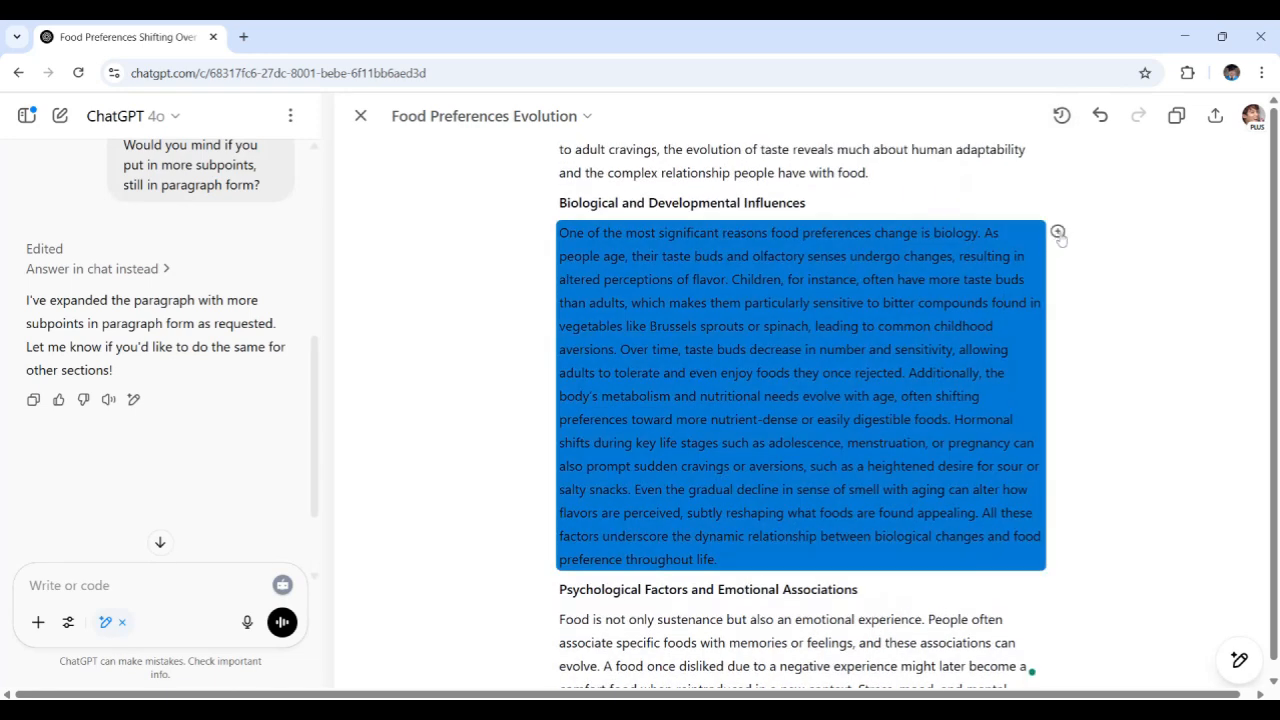
left_click(1057, 232)
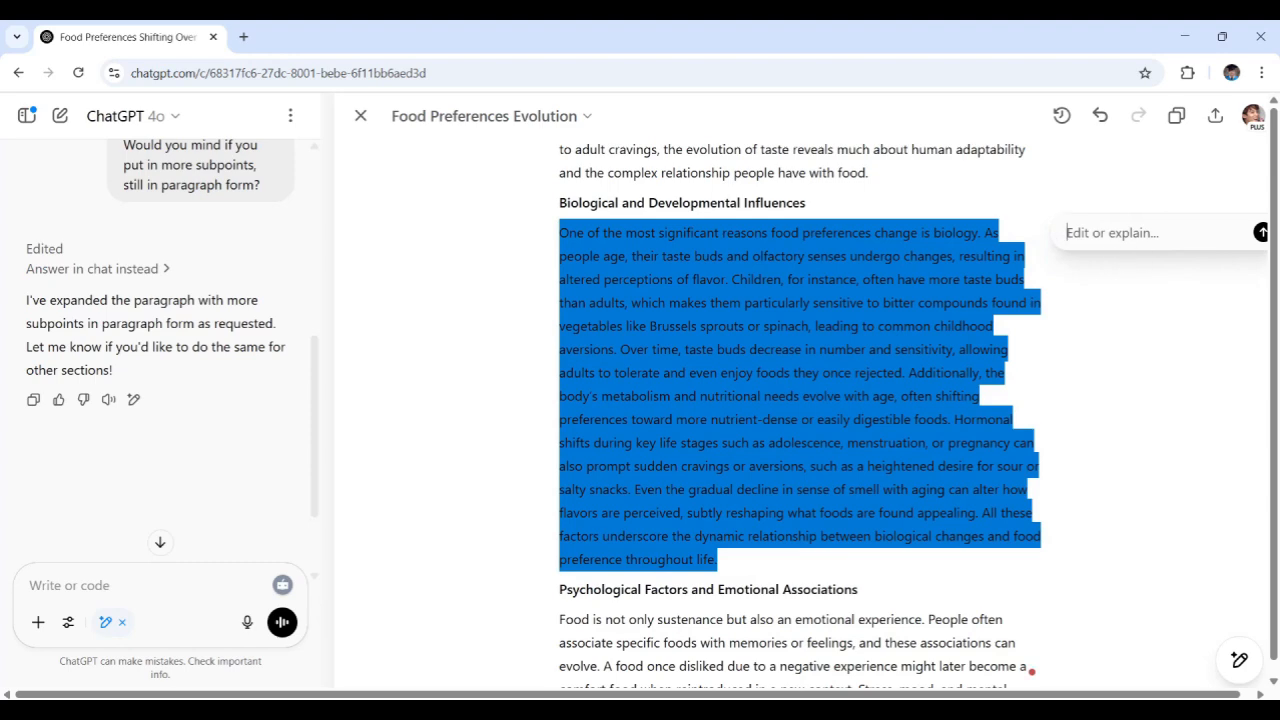
left_click(779, 466)
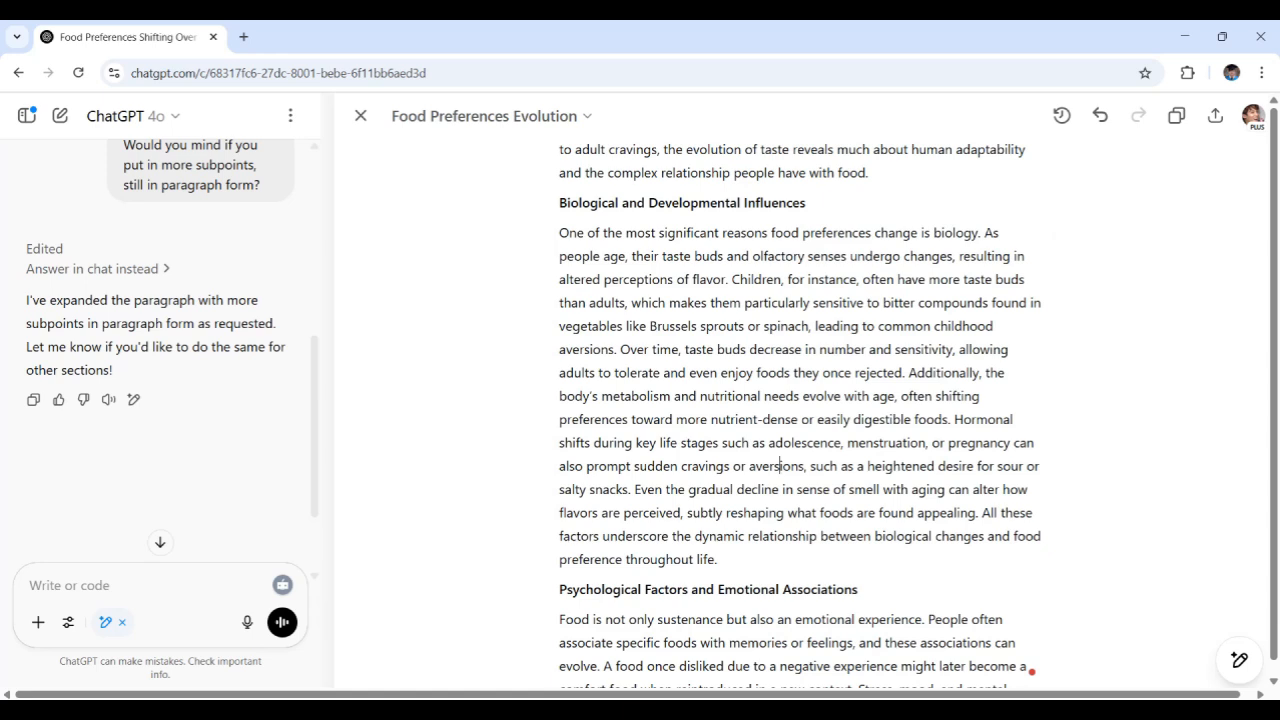
- Select the whole Biological and Developmental Influences paragraph and ask ChatGPT to "Increase more"
left_click_drag(717, 559, 559, 232)
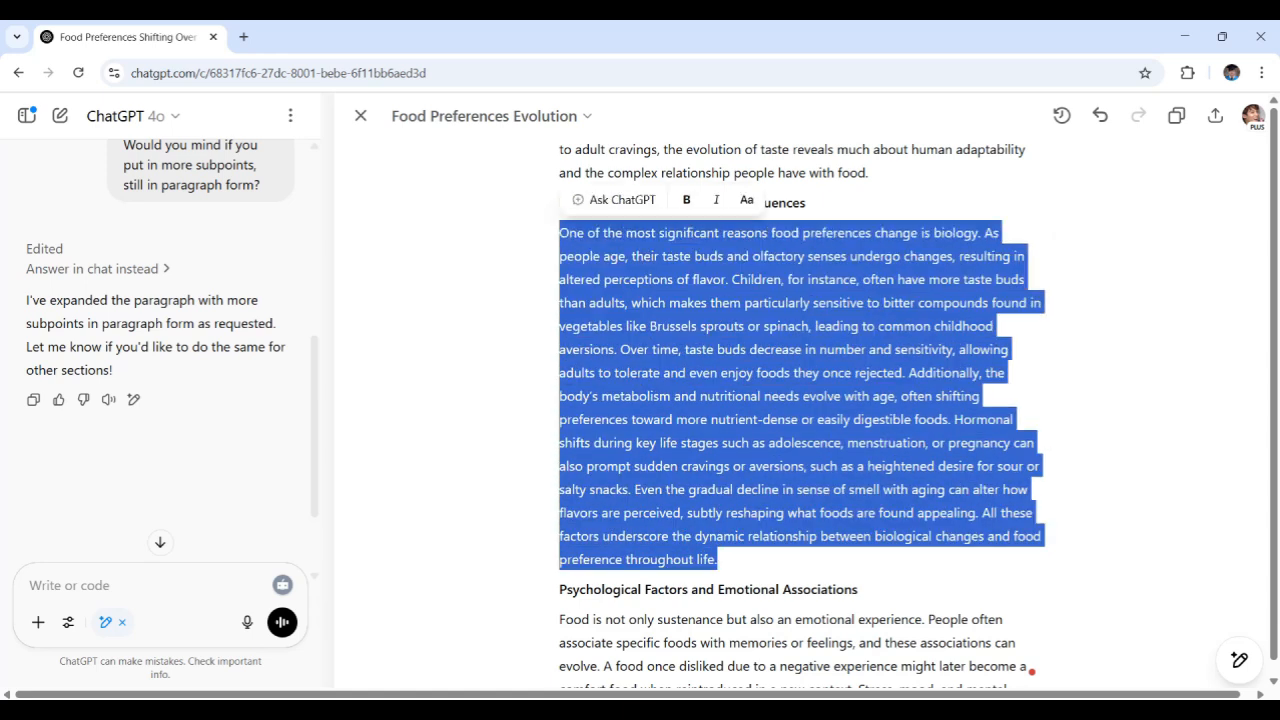
left_click(630, 201)
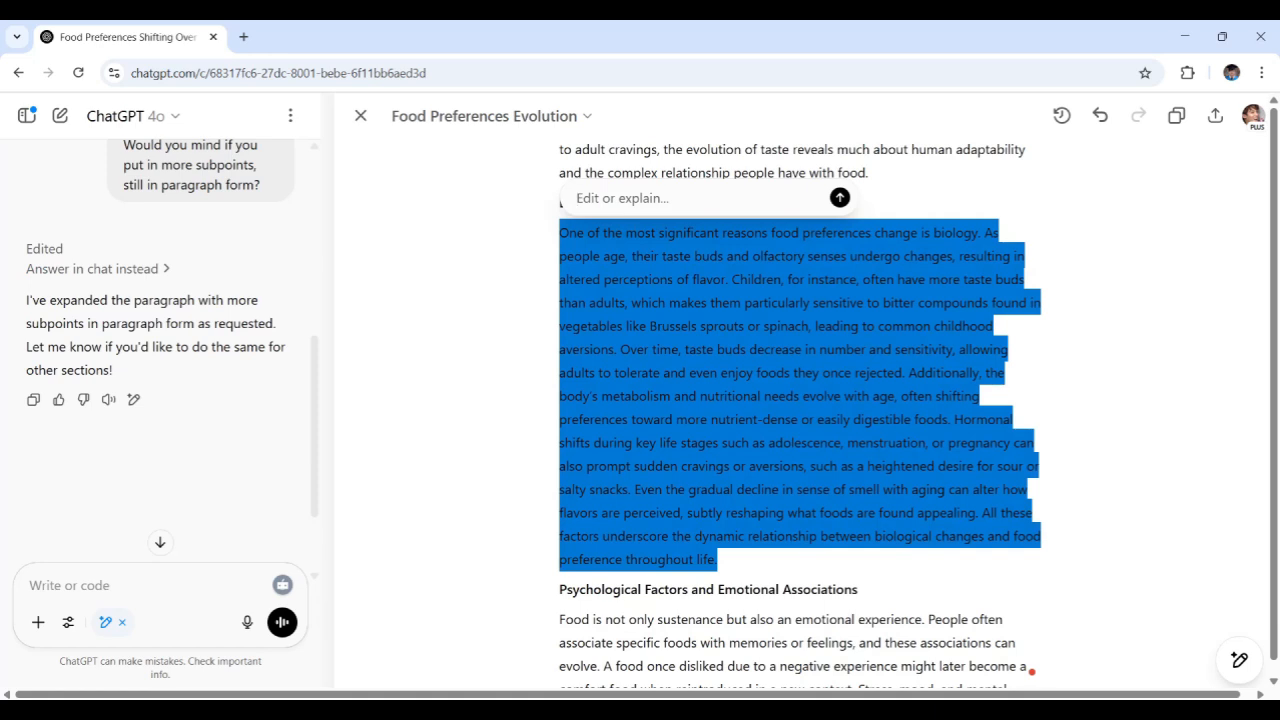
type("Increse")
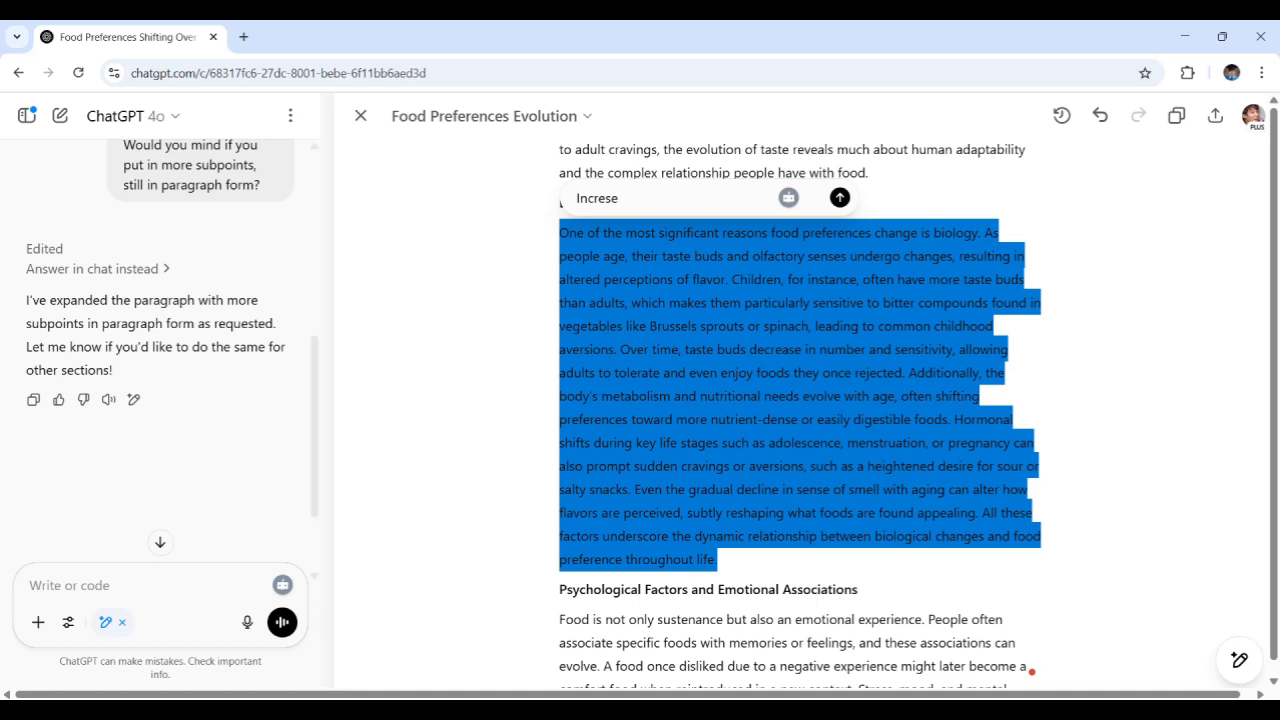
mouse_move(610, 199)
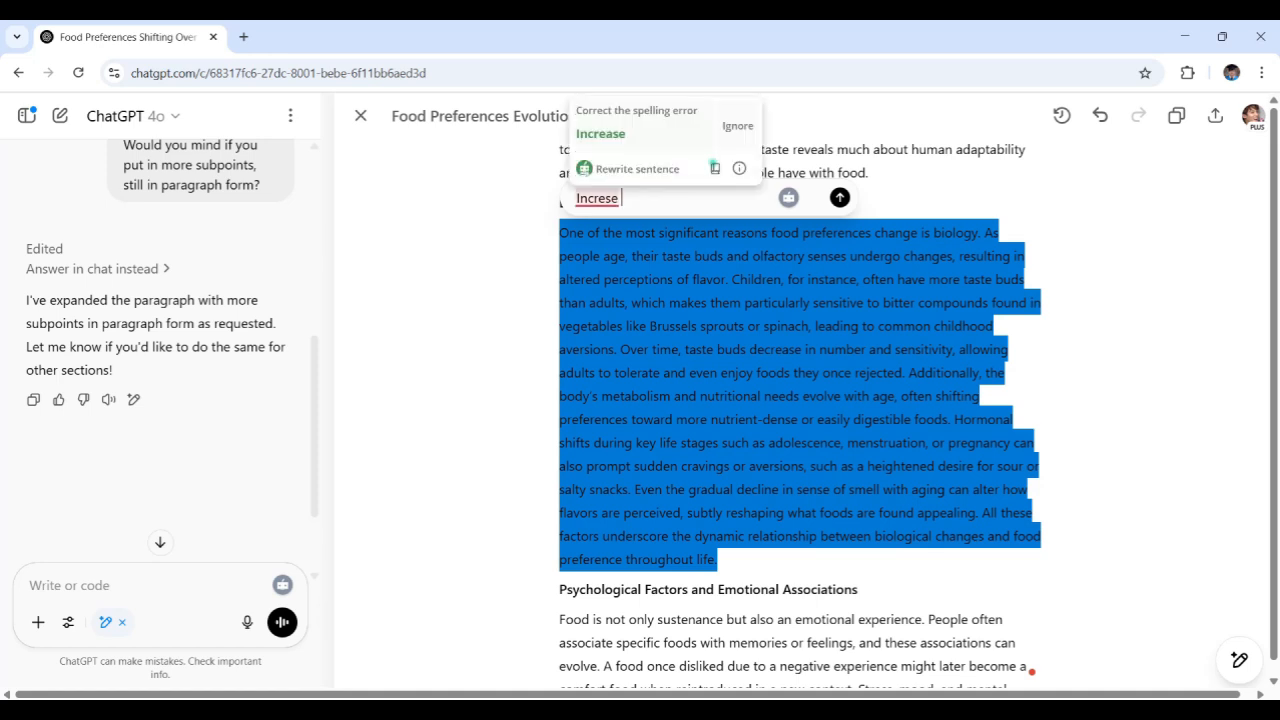
left_click(611, 138)
left_click_drag(605, 198, 612, 198)
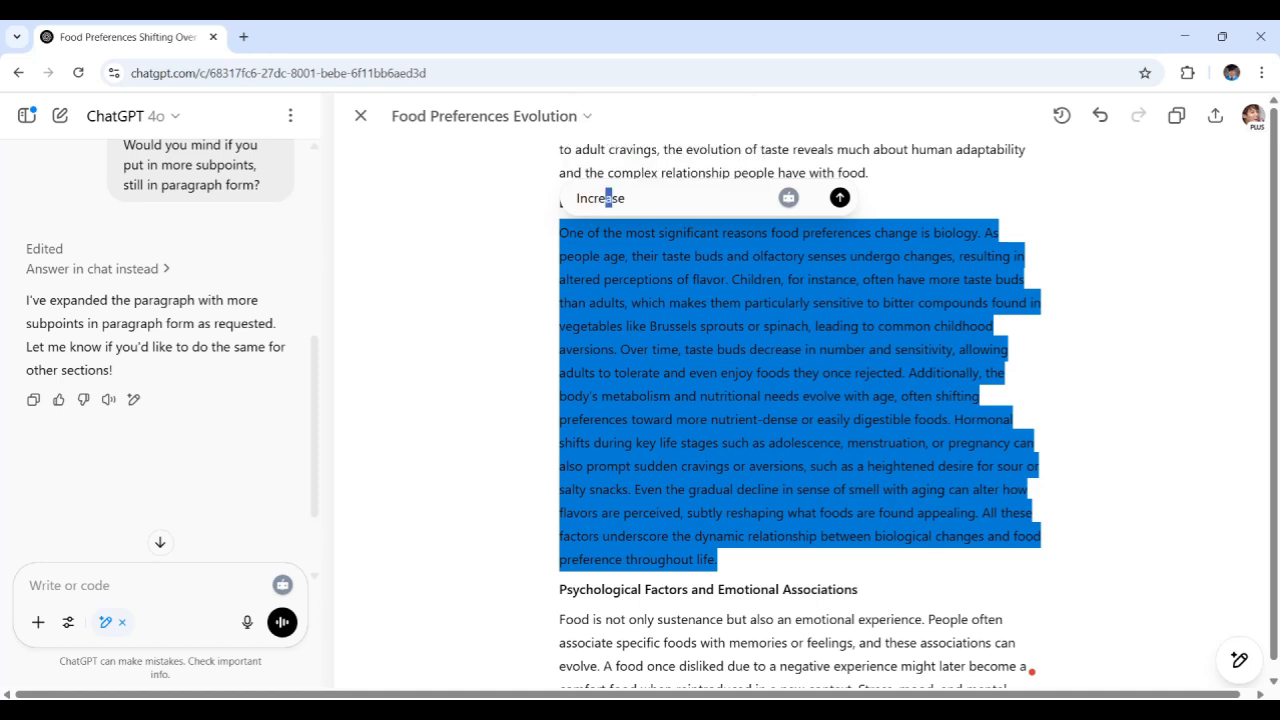
left_click(628, 198)
type("more")
key("Return")
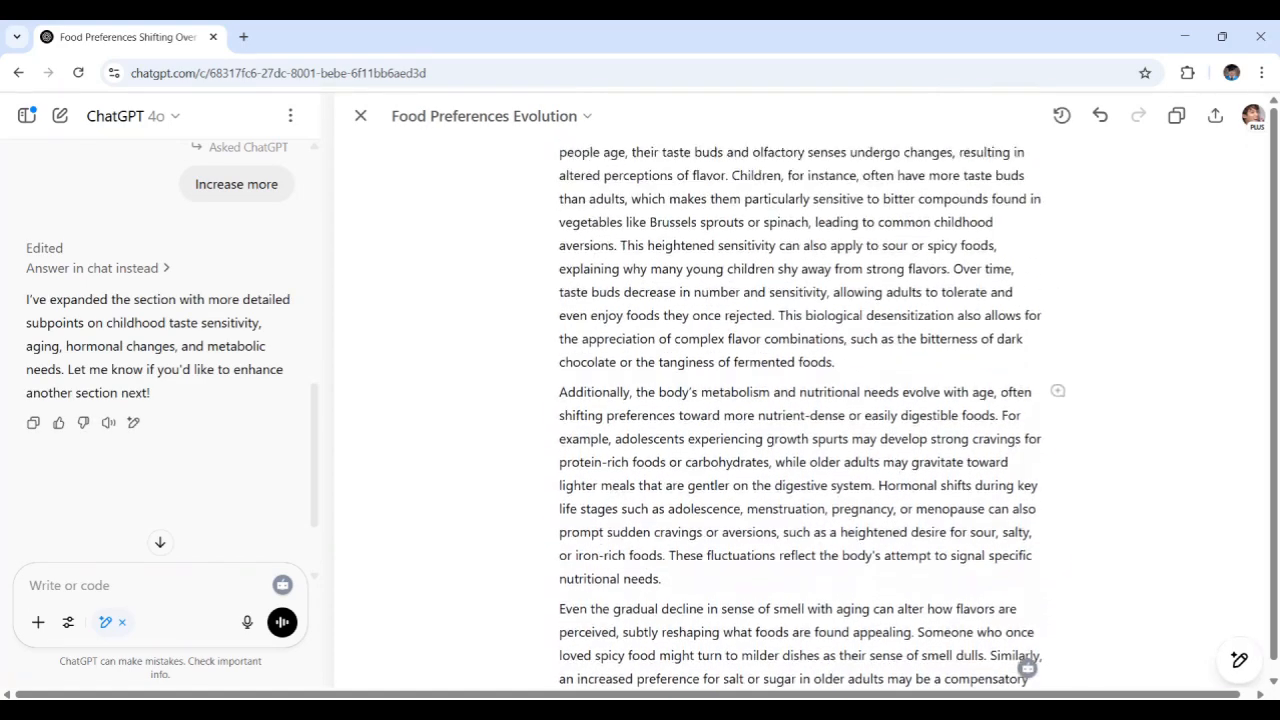
- Review the highlighted changes from the second expansion of the biological influences section, and hide them again
left_click(1062, 117)
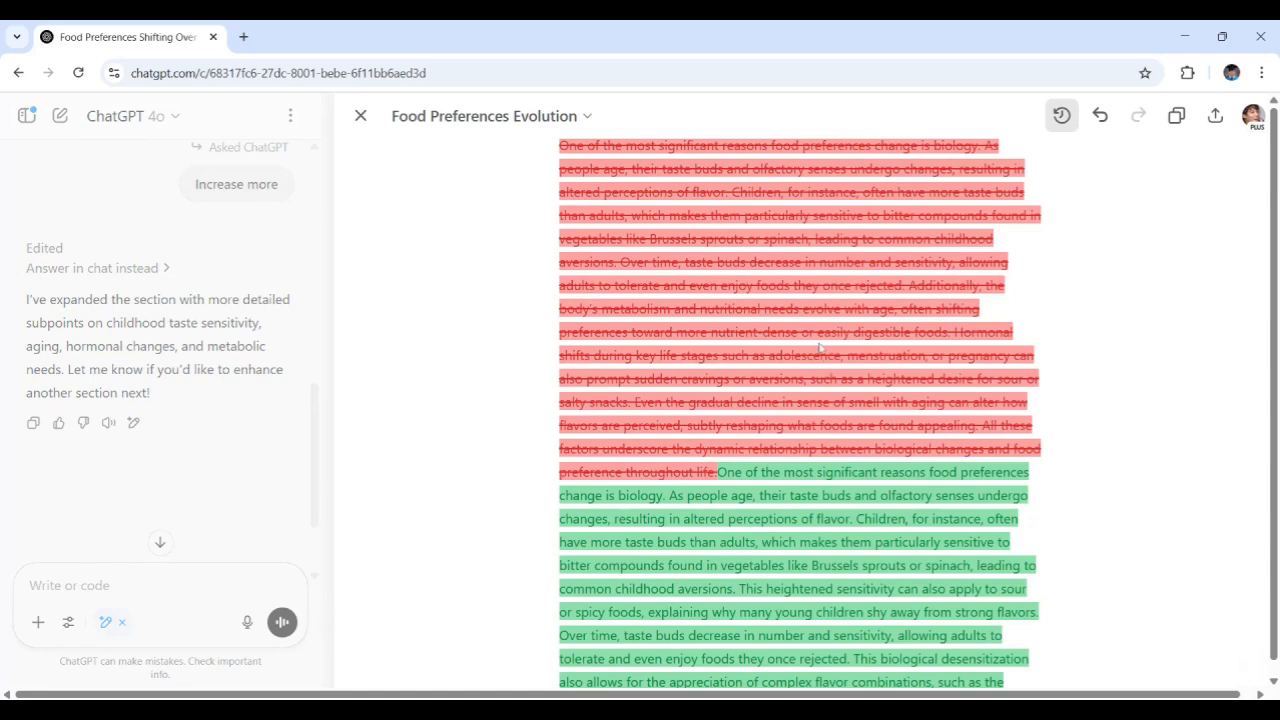
scroll(790, 509, "down", 6)
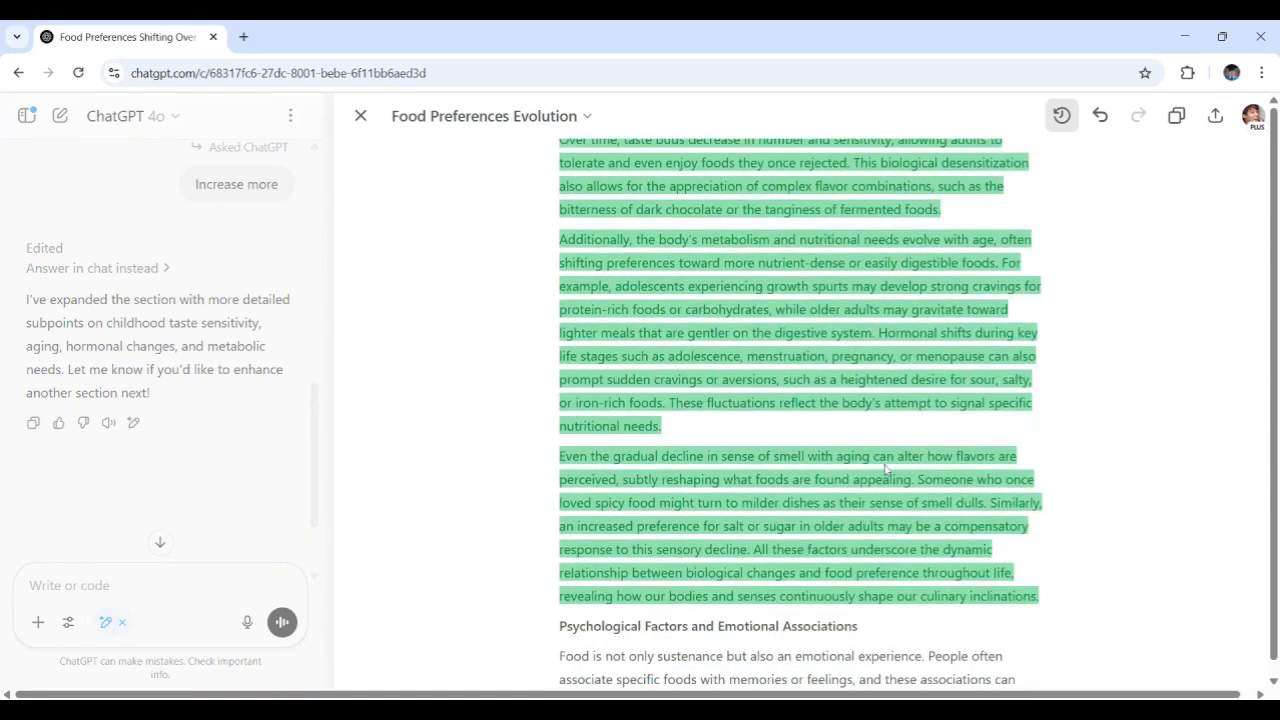
scroll(919, 499, "up", 1)
scroll(935, 484, "up", 1)
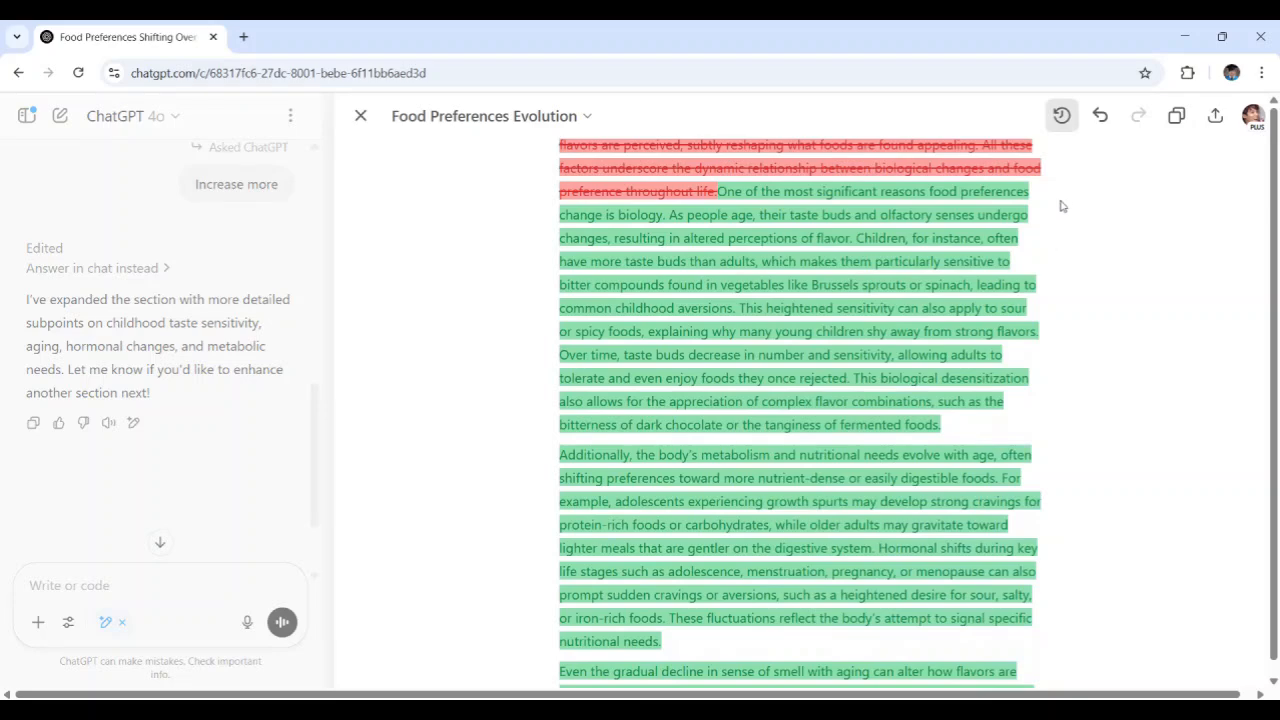
left_click(1061, 116)
scroll(821, 306, "up", 1)
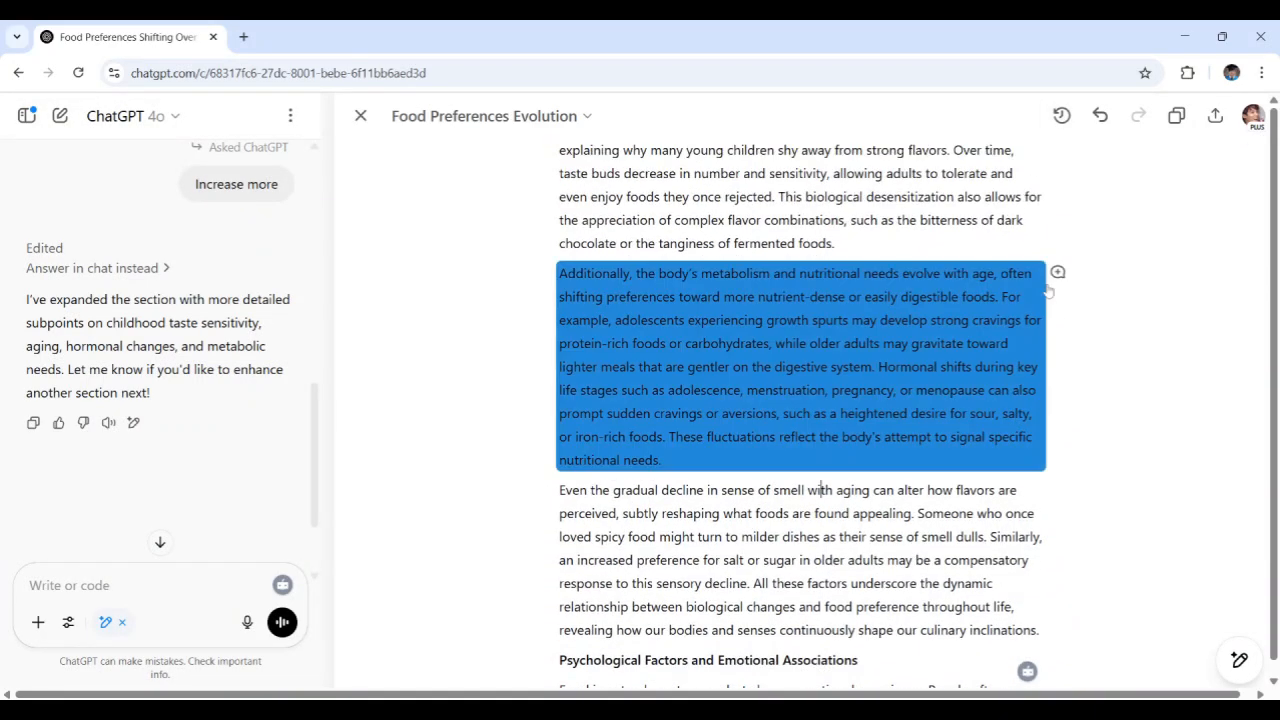
left_click(1060, 273)
scroll(822, 489, "up", 2)
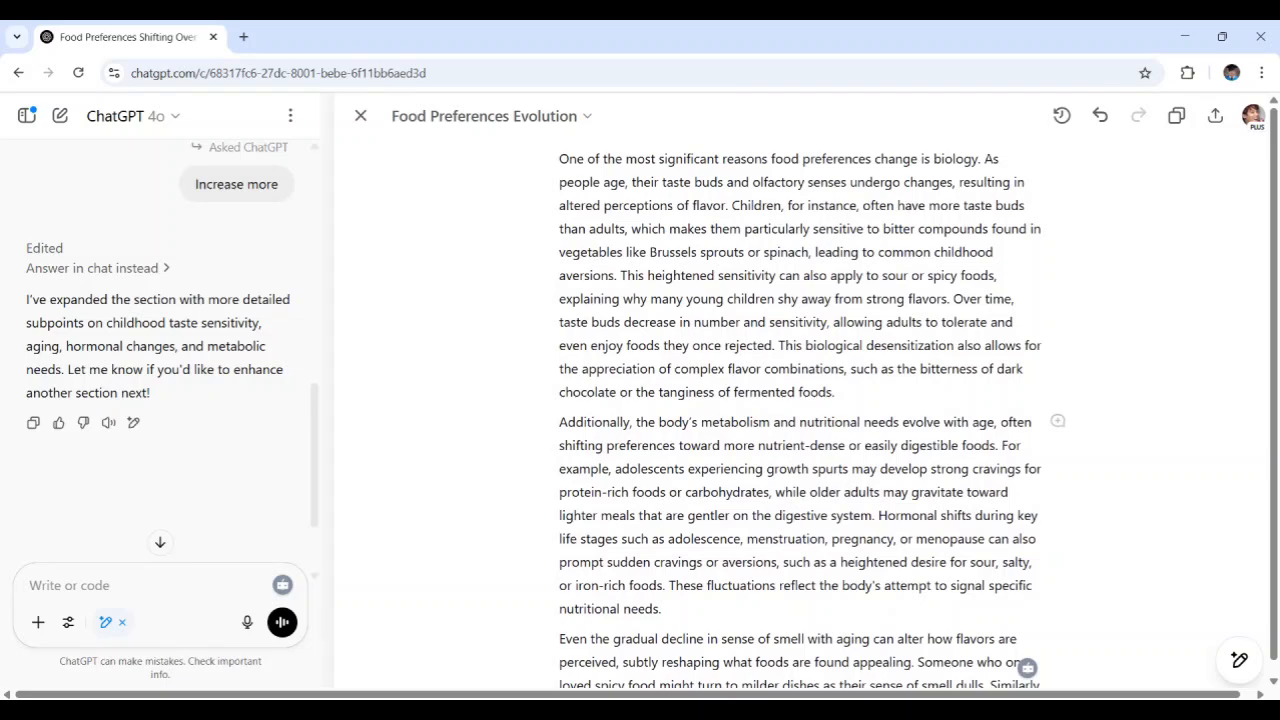
triple_click(1012, 434)
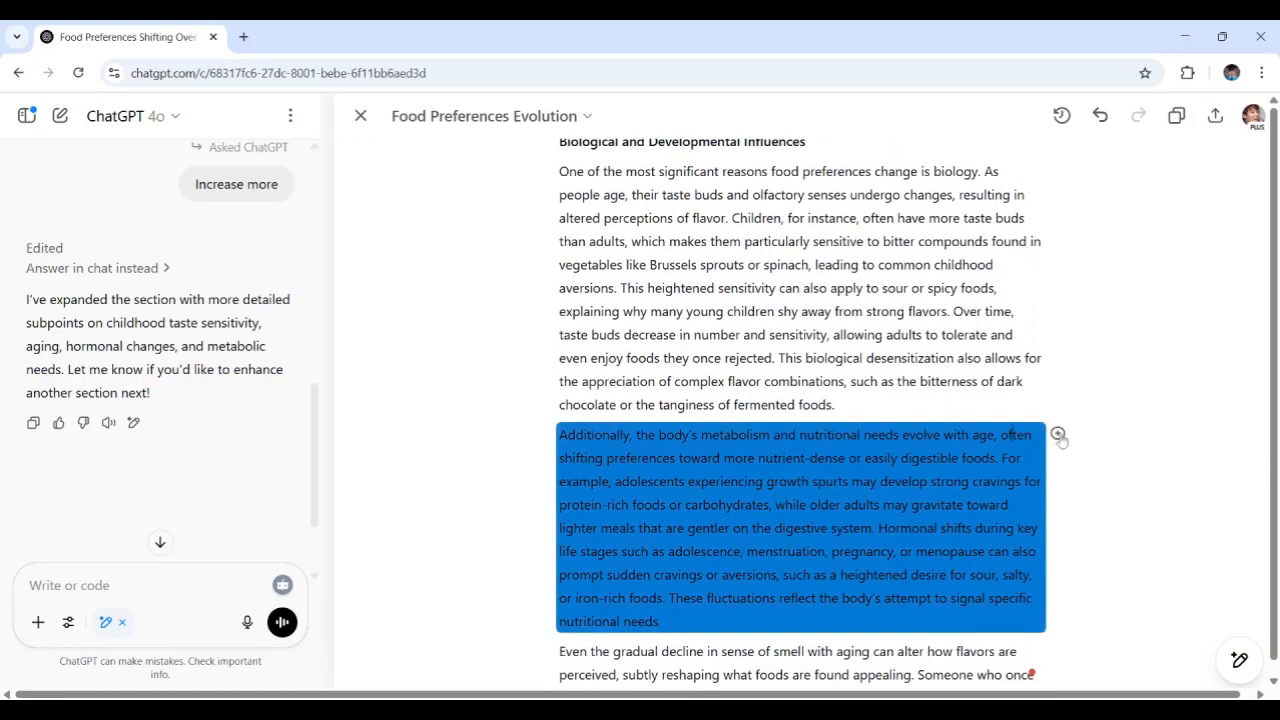
left_click(1058, 434)
left_click(934, 288)
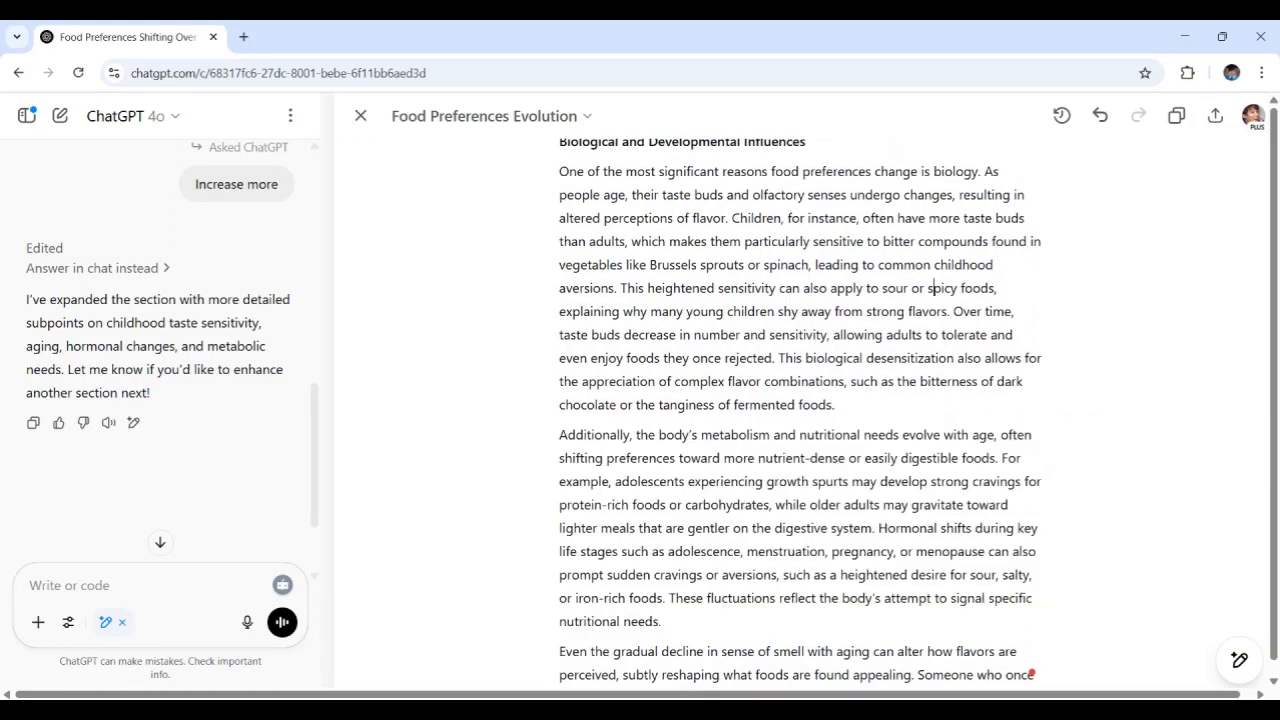
left_click_drag(663, 622, 547, 443)
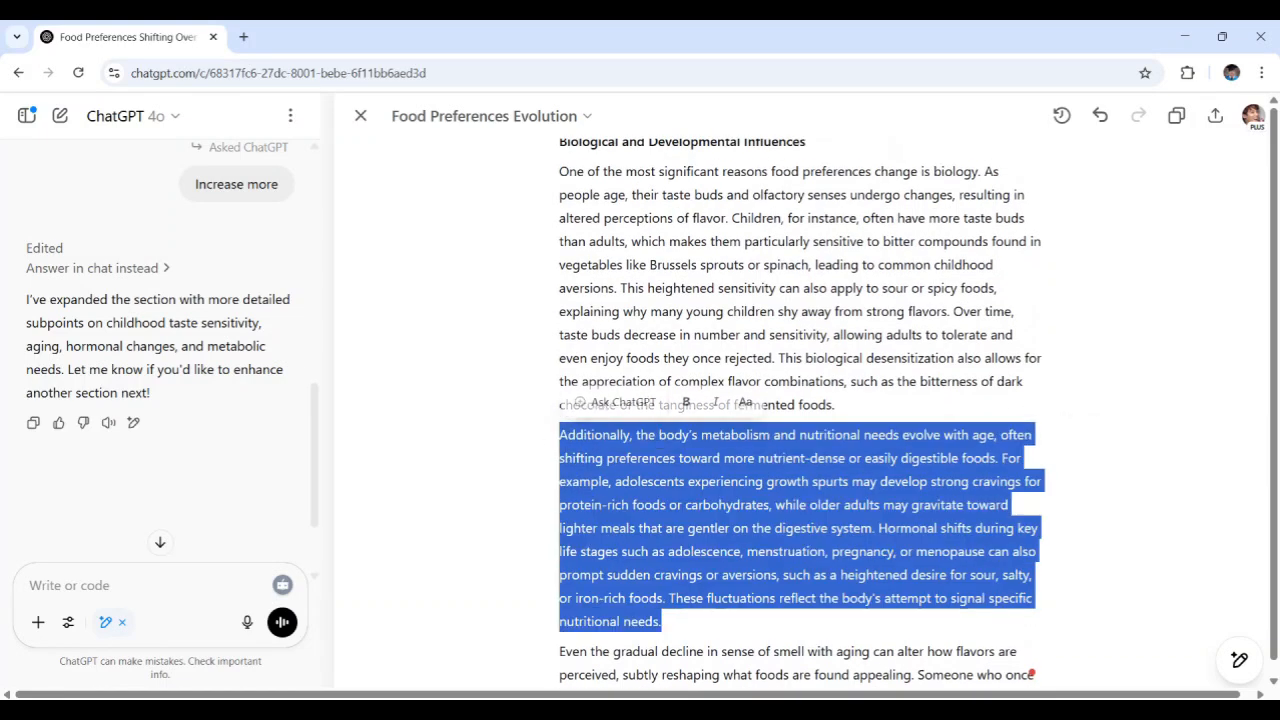
left_click(610, 400)
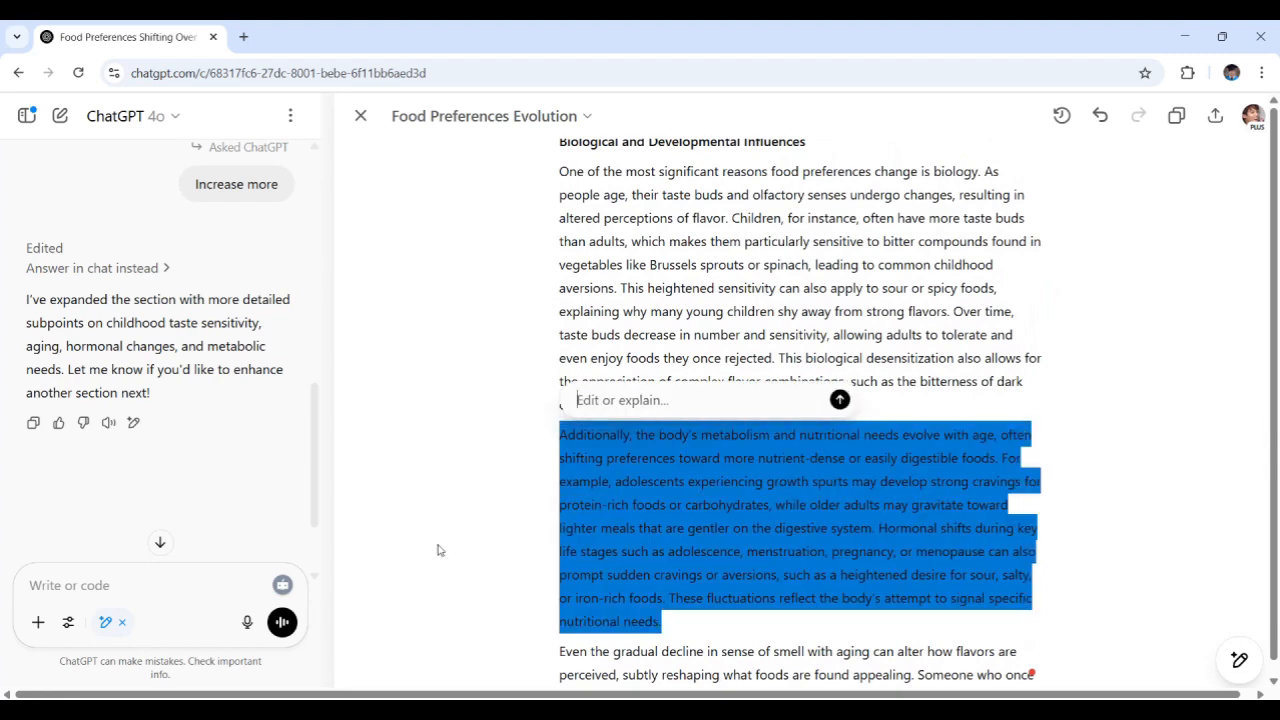
left_click(518, 440)
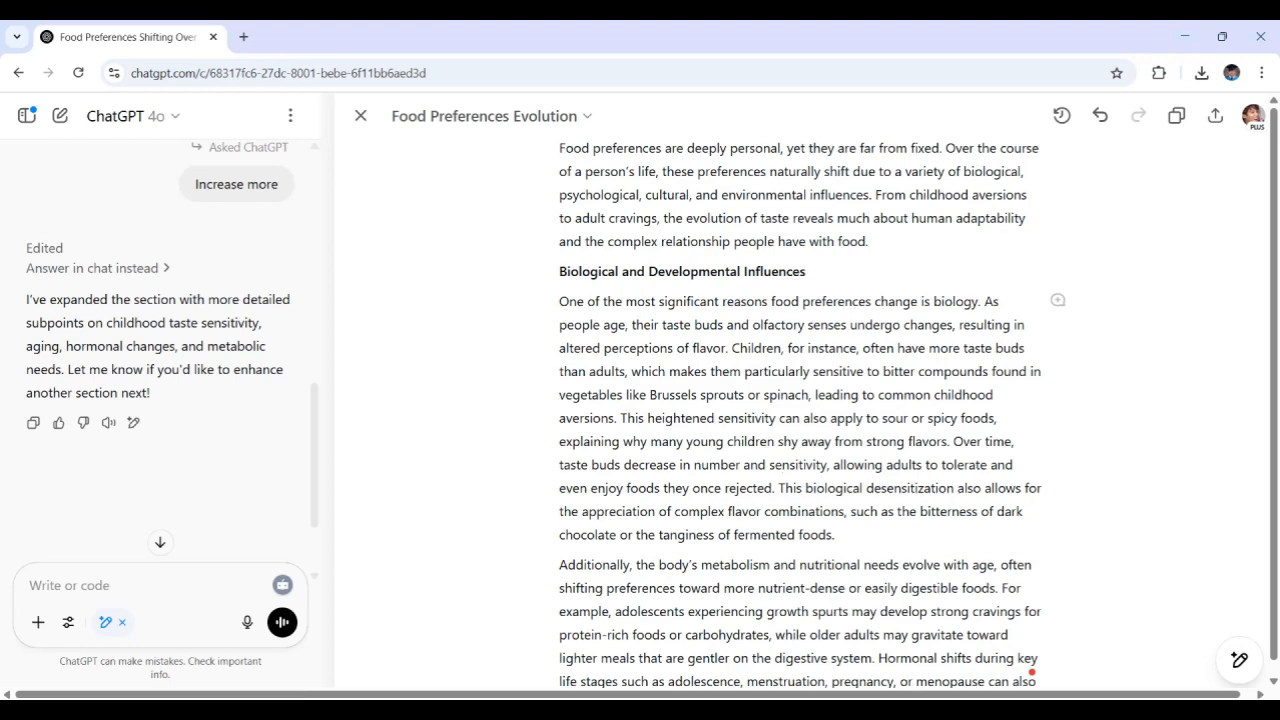
triple_click(1043, 333)
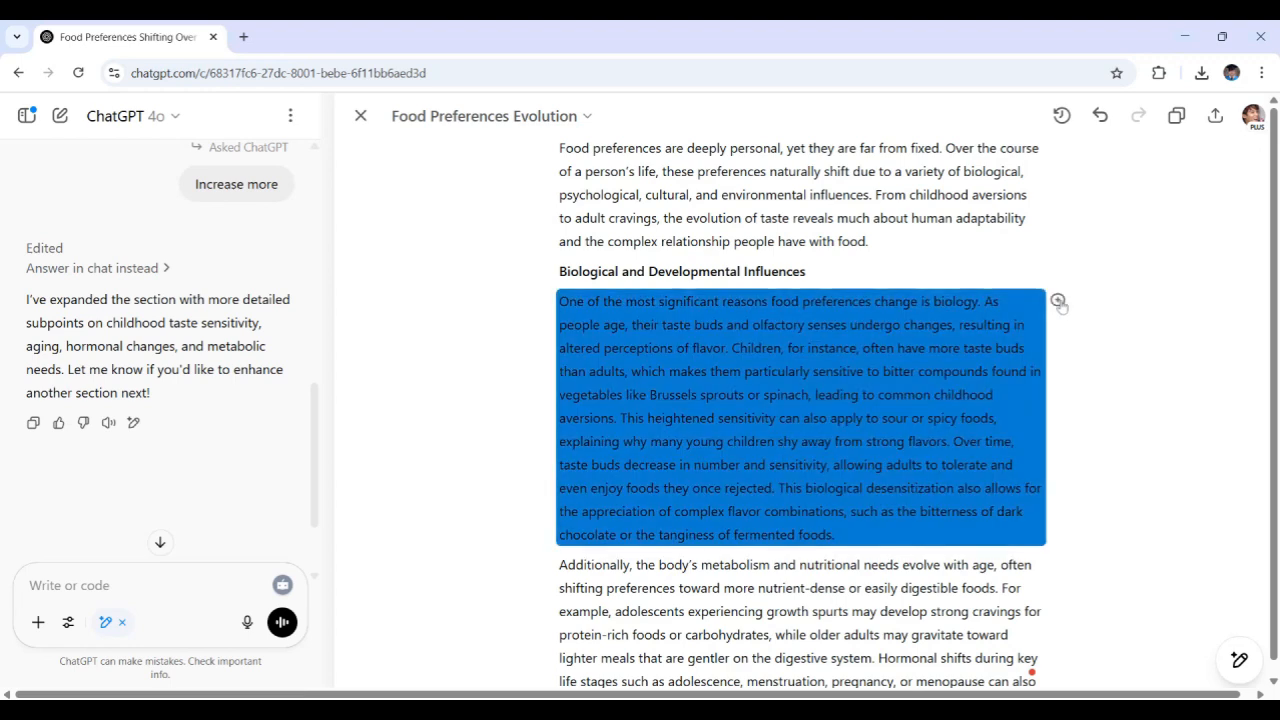
left_click(1058, 300)
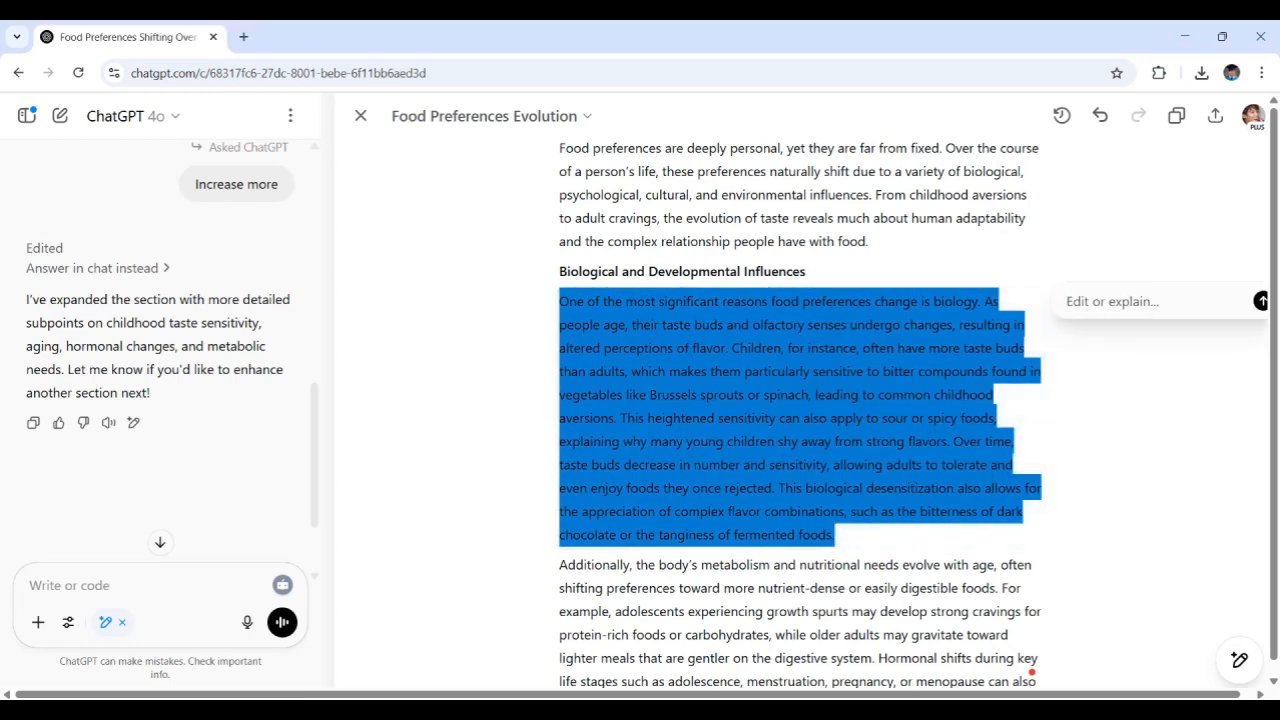
left_click_drag(631, 301, 630, 325)
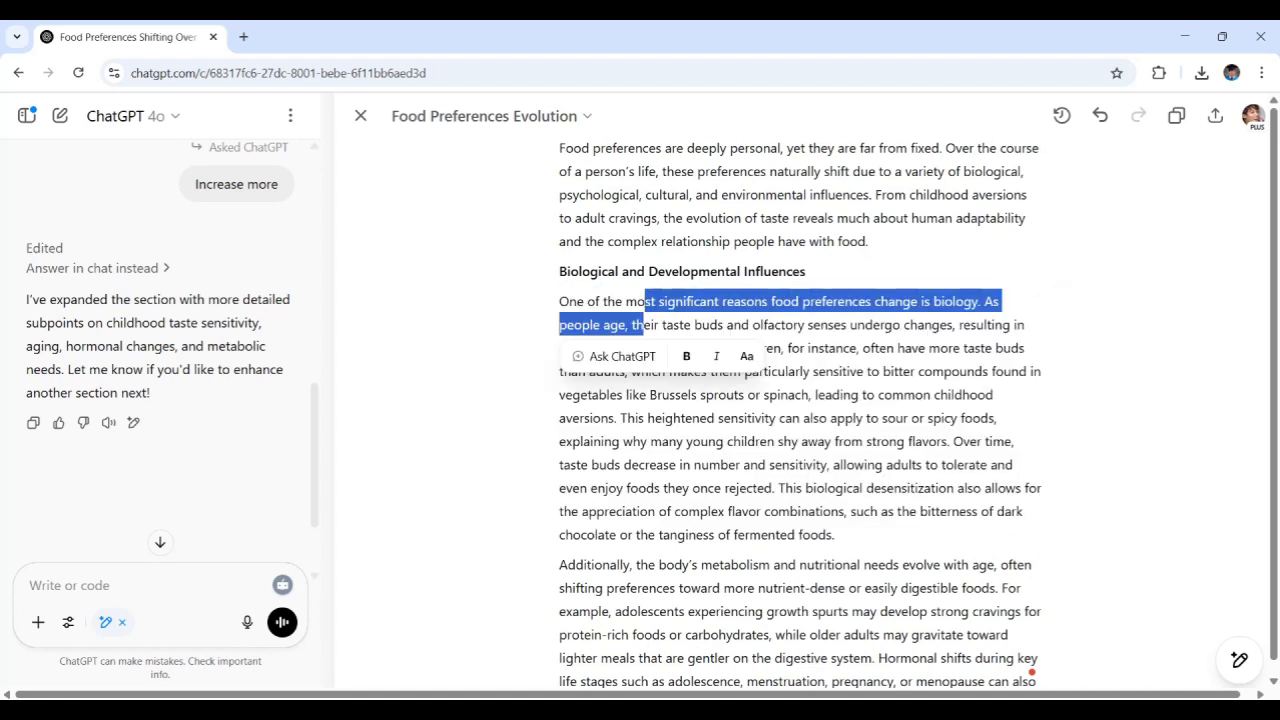
left_click(778, 441)
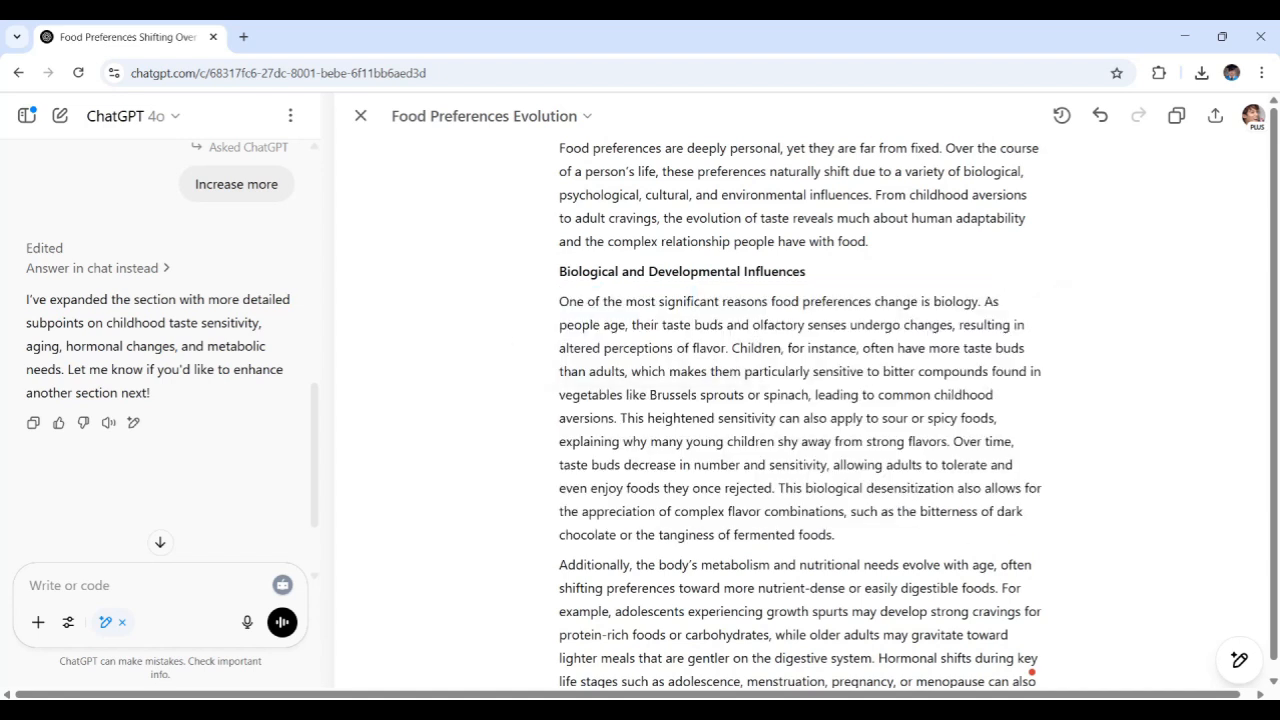
left_click_drag(559, 301, 835, 535)
left_click(1150, 392)
- Select the first Biological and Developmental Influences paragraph and have its length adjusted to "Longer"
mouse_move(1046, 314)
mouse_move(1240, 662)
left_click_drag(835, 535, 559, 301)
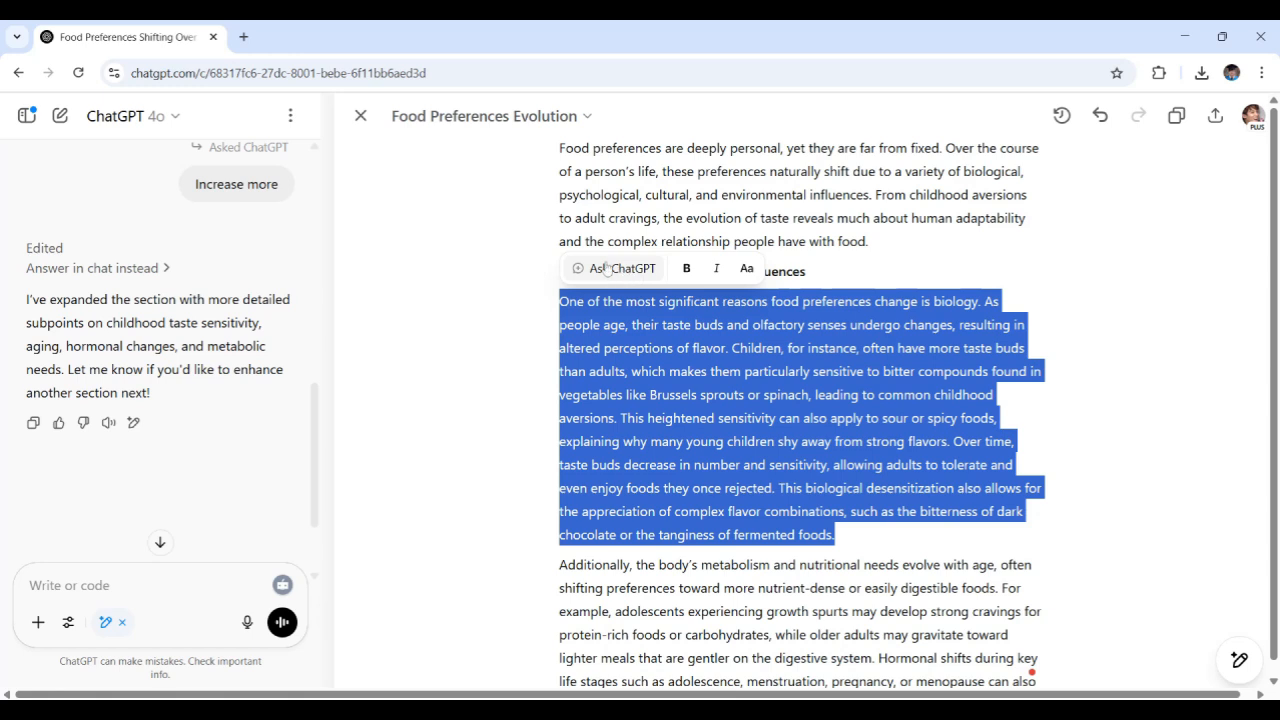
mouse_move(1245, 684)
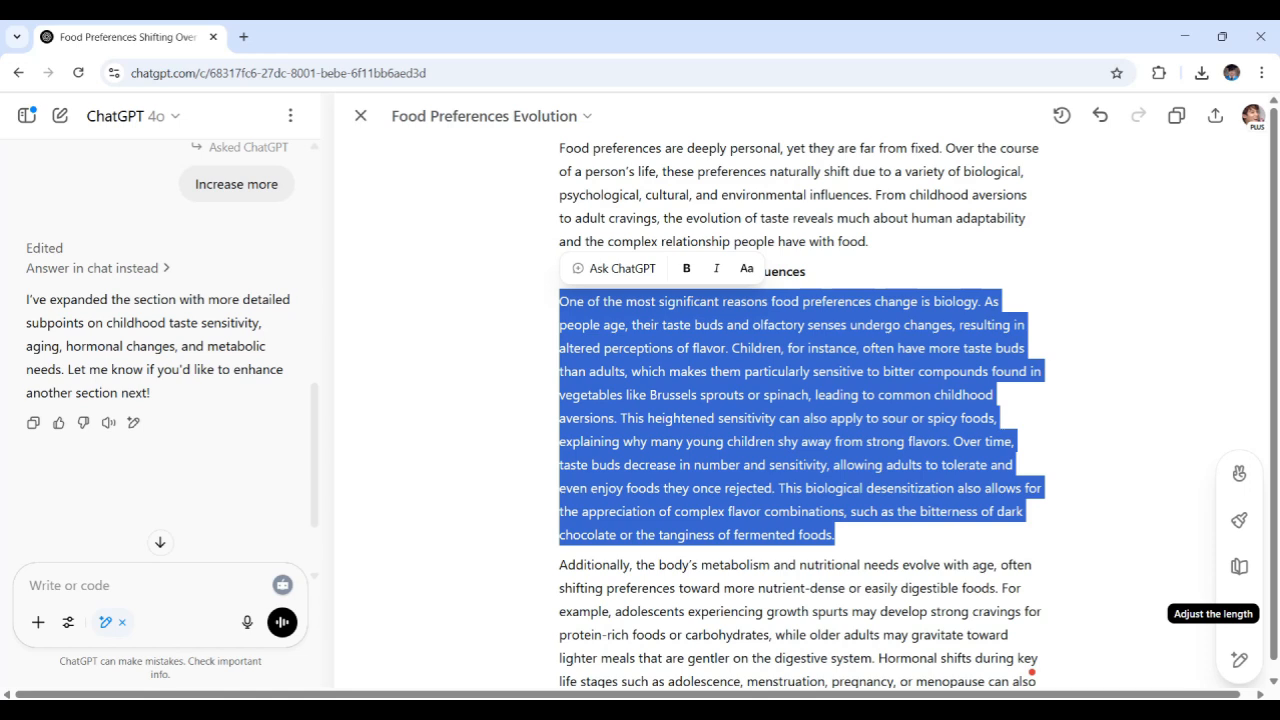
left_click(1240, 615)
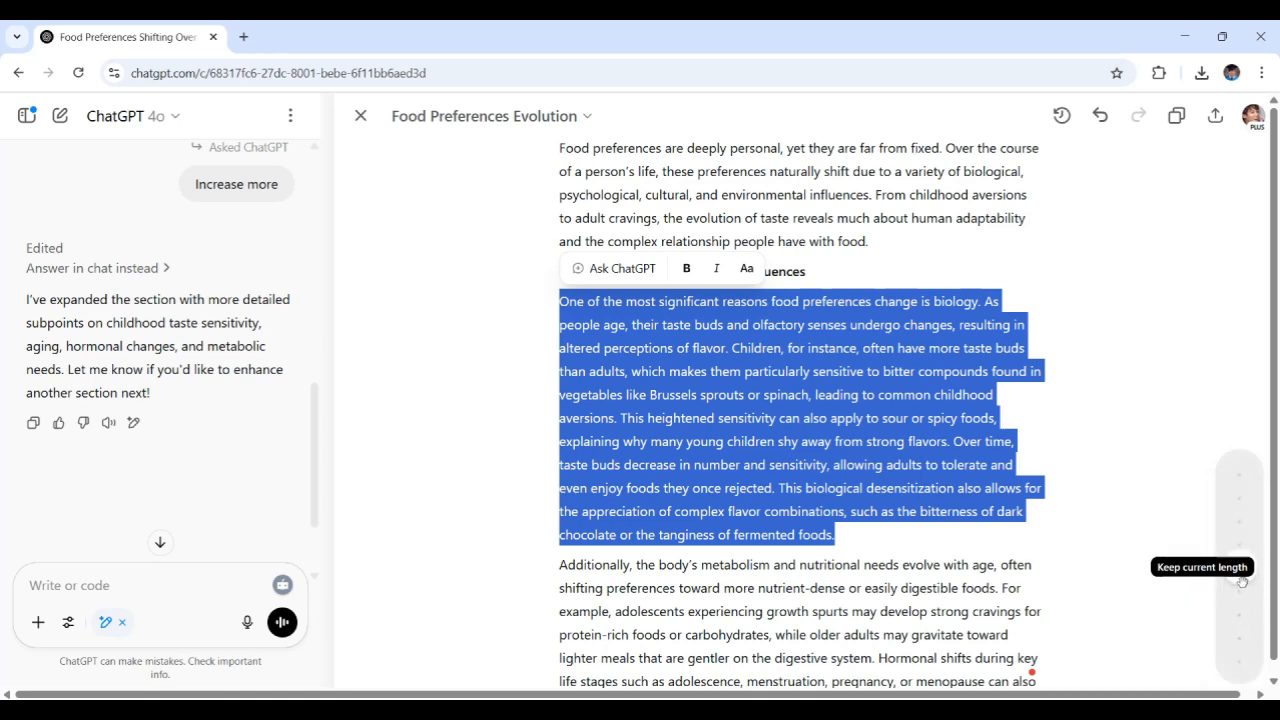
left_click_drag(1241, 581, 1252, 535)
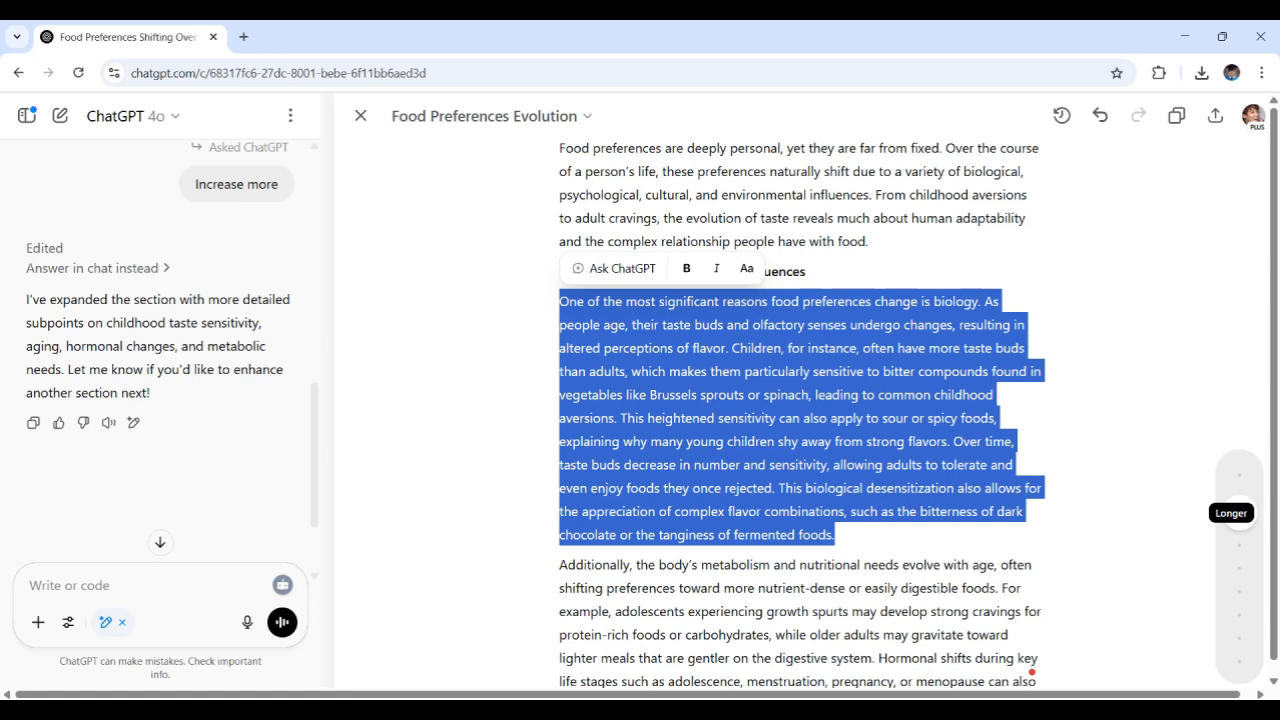
left_click_drag(1239, 512, 1239, 514)
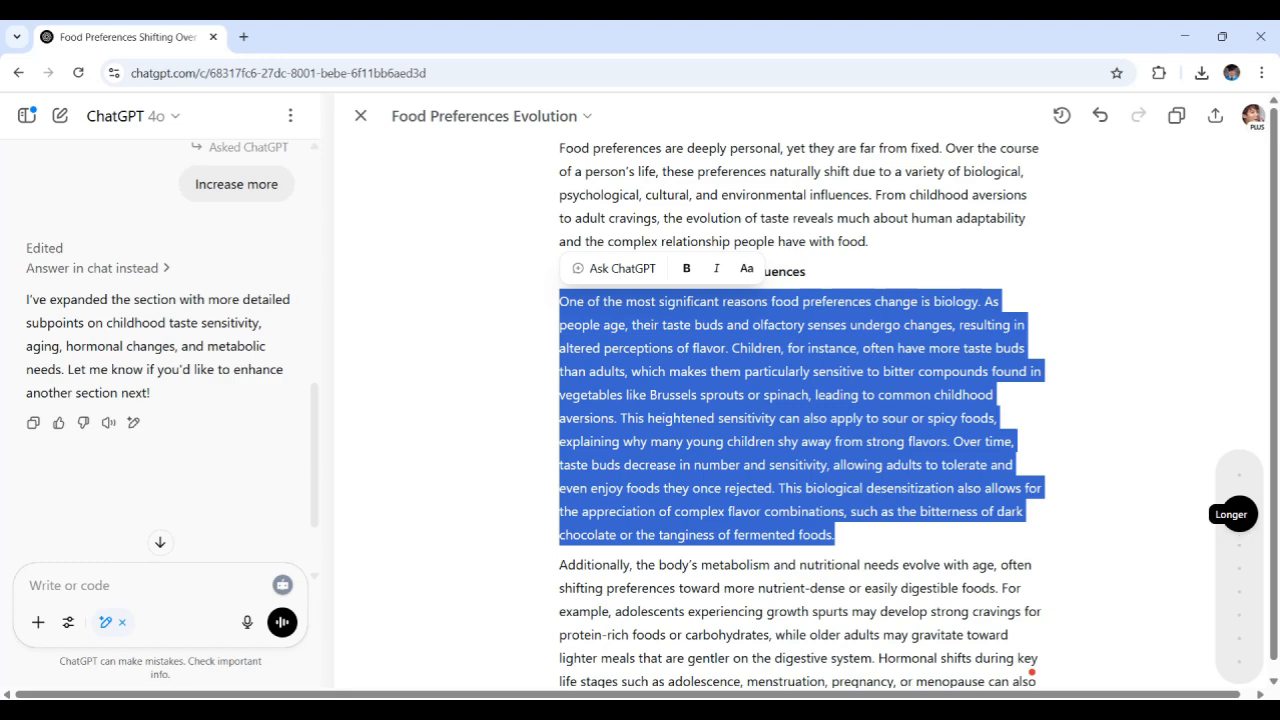
left_click(1239, 516)
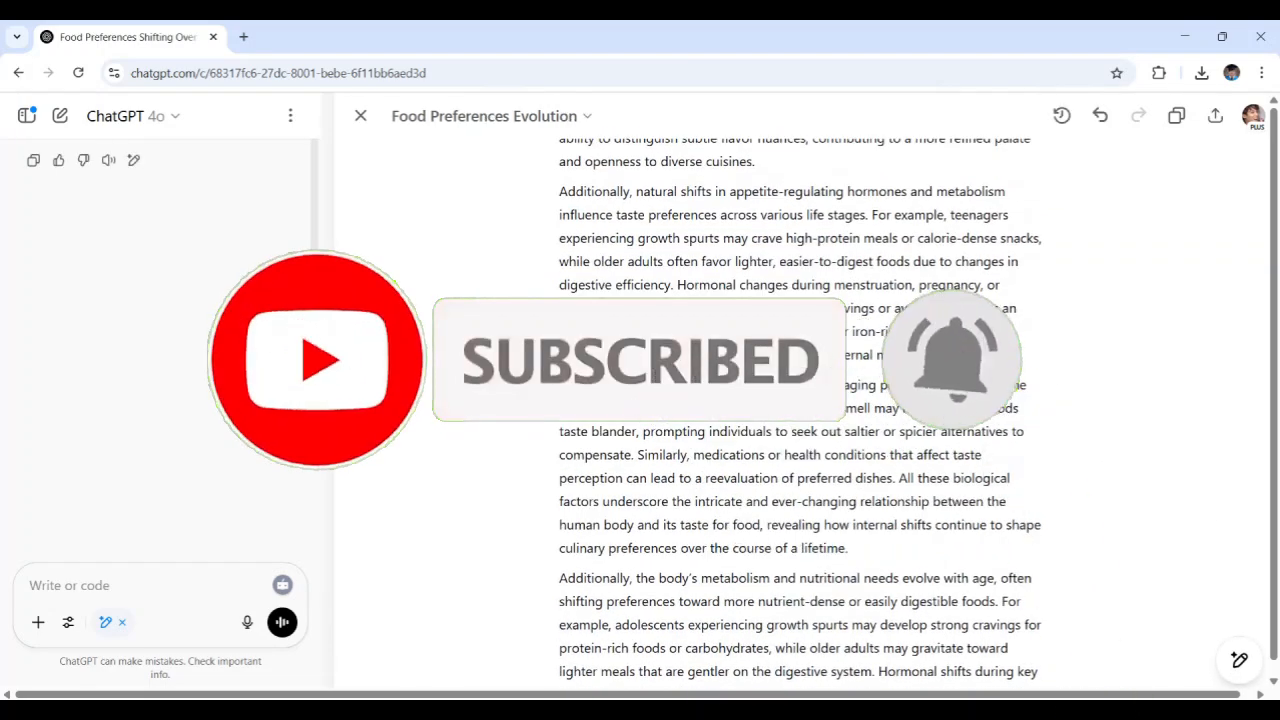
- Show the tracked changes for the lengthened biology paragraph, compare the removed text with the added paragraphs, and hide the changes
scroll(800, 412, "up", 2)
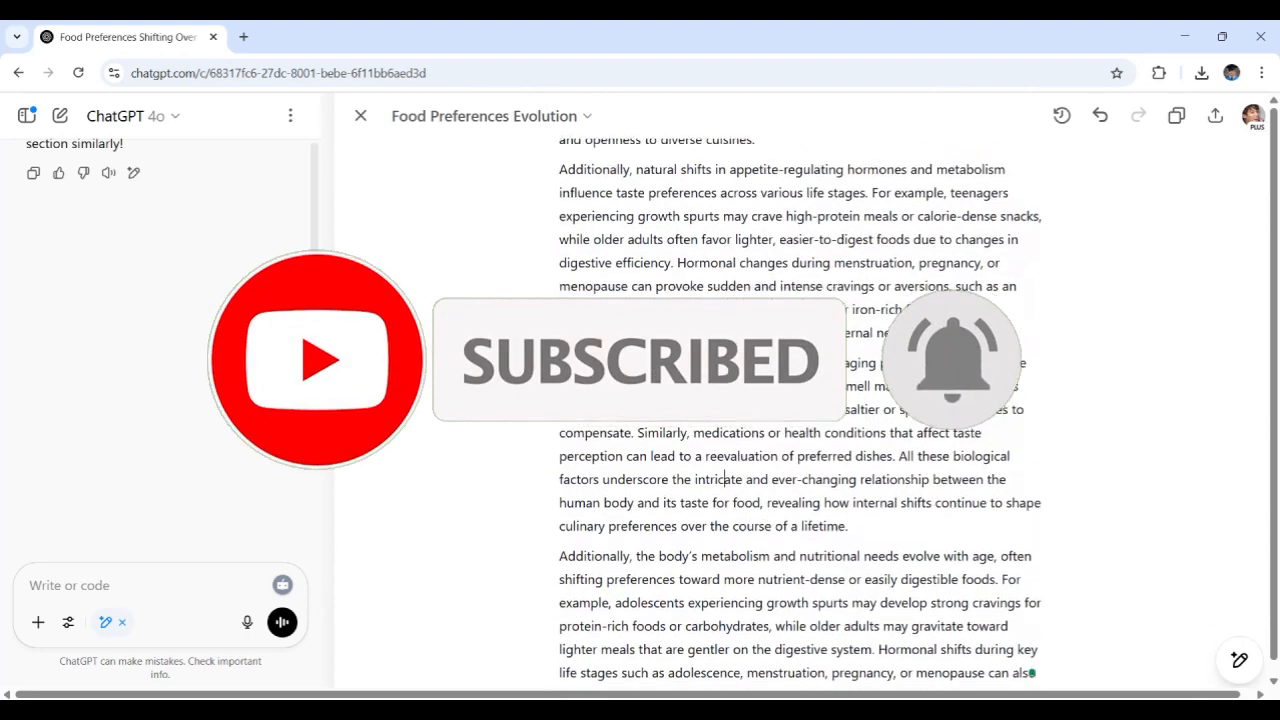
scroll(800, 412, "up", 3)
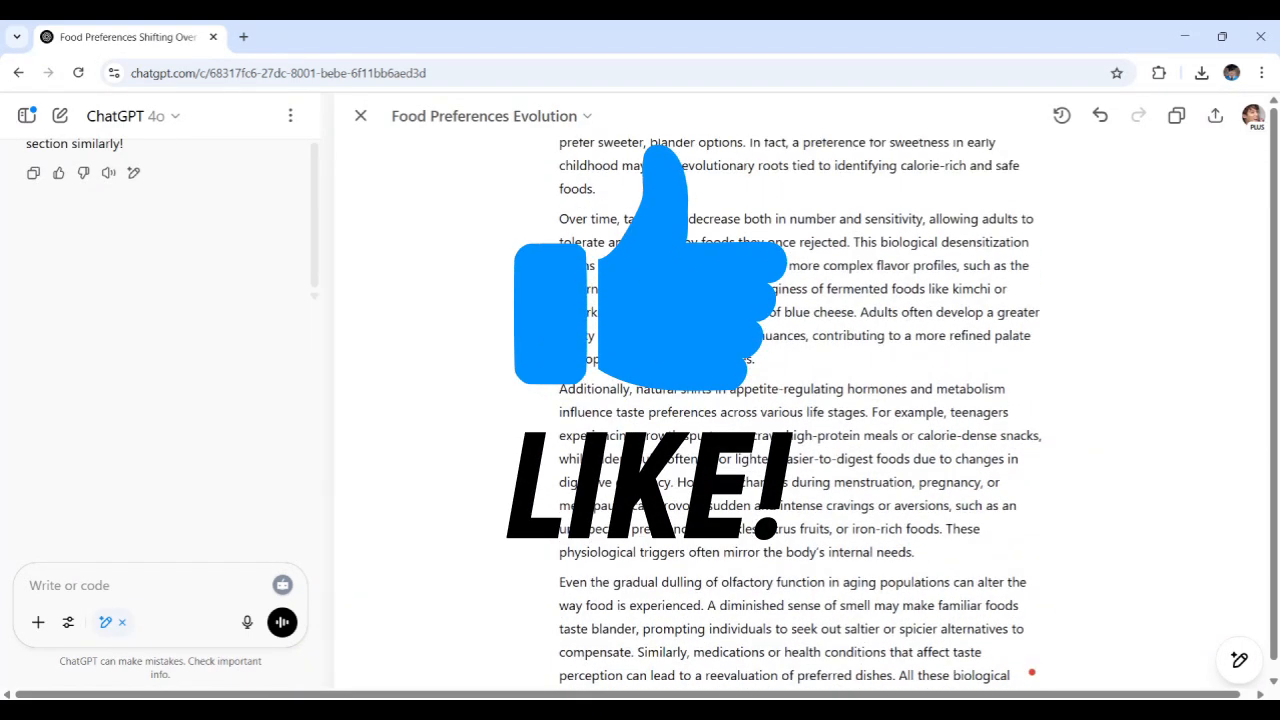
scroll(882, 357, "up", 5)
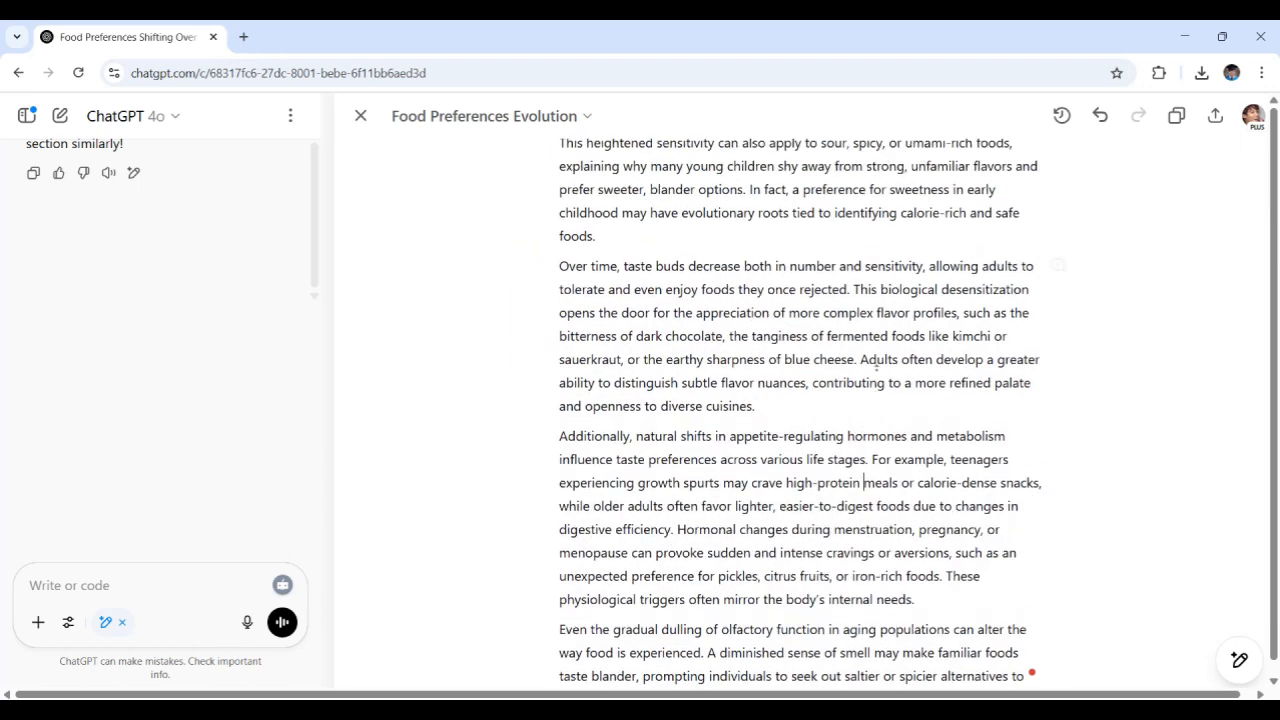
scroll(818, 410, "up", 1)
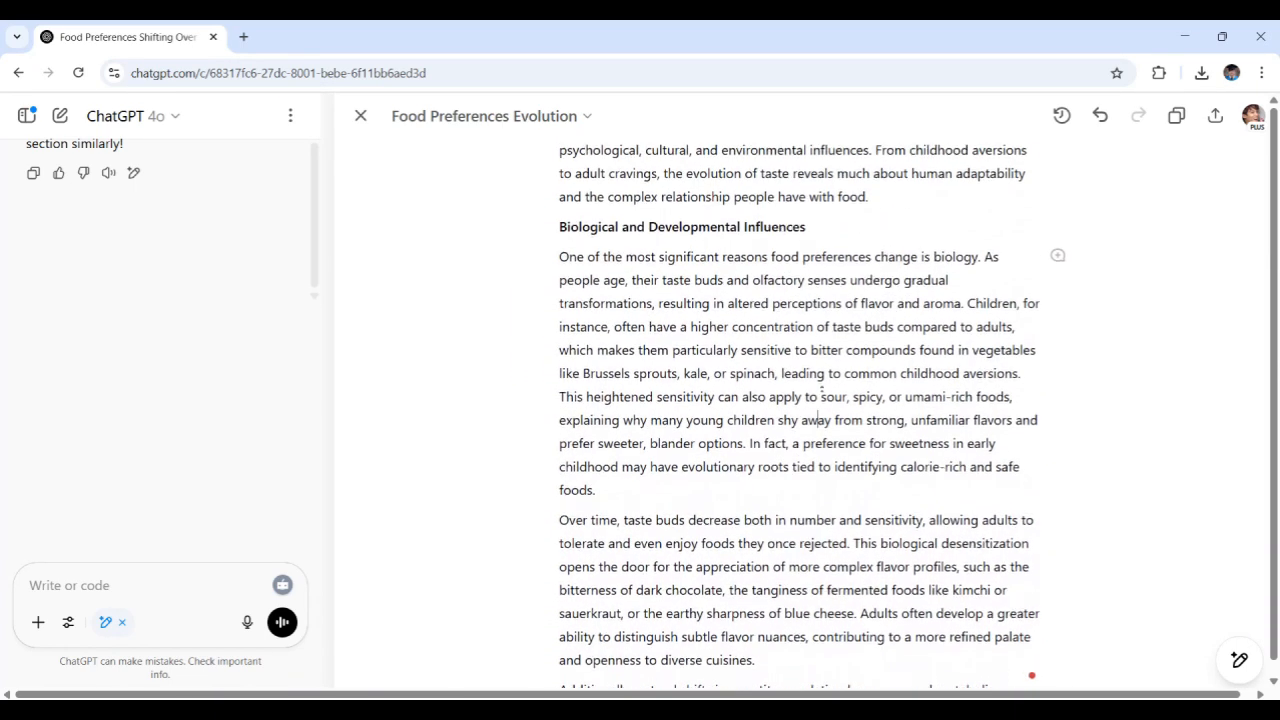
left_click(1061, 117)
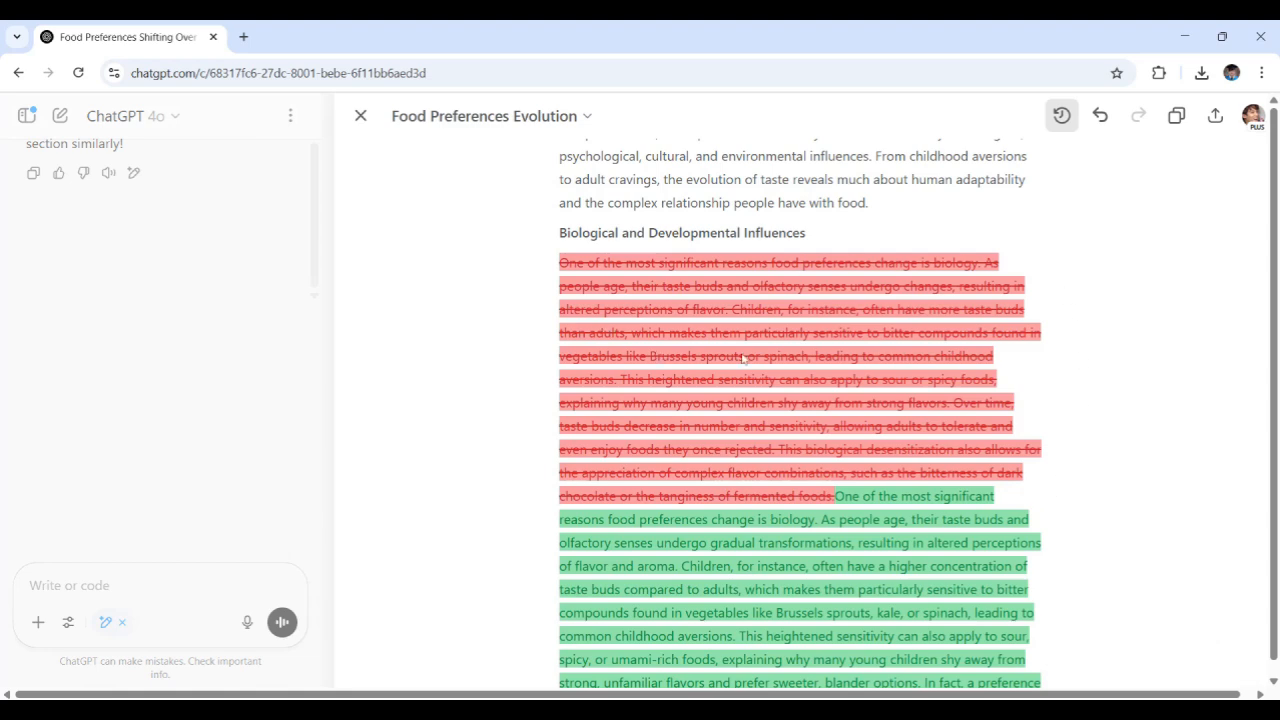
scroll(745, 360, "down", 2)
scroll(760, 365, "down", 2)
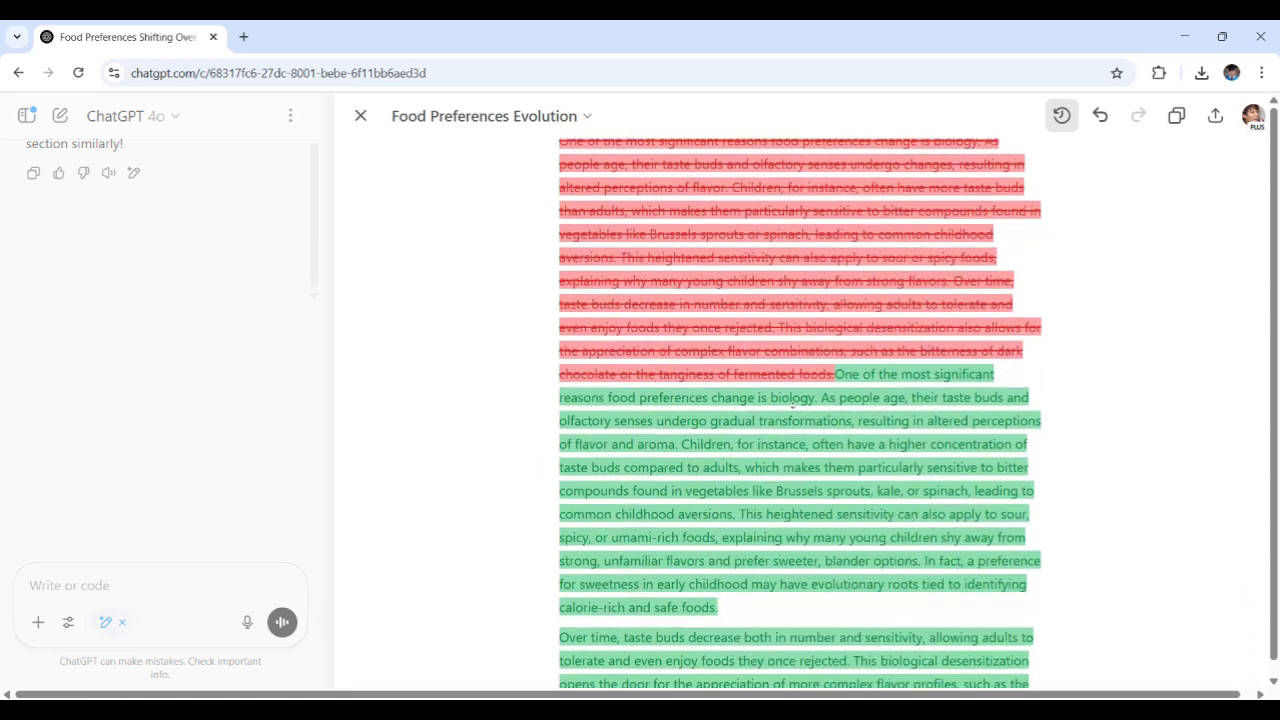
scroll(874, 420, "down", 3)
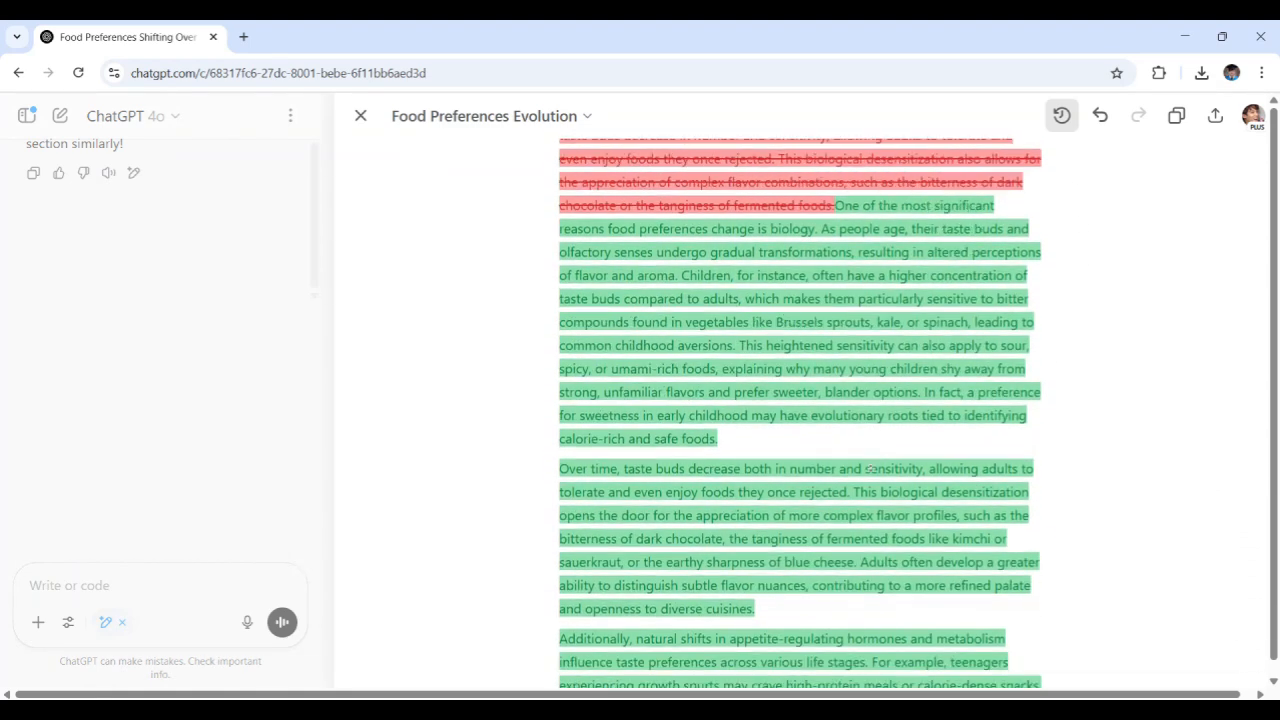
scroll(846, 477, "down", 1)
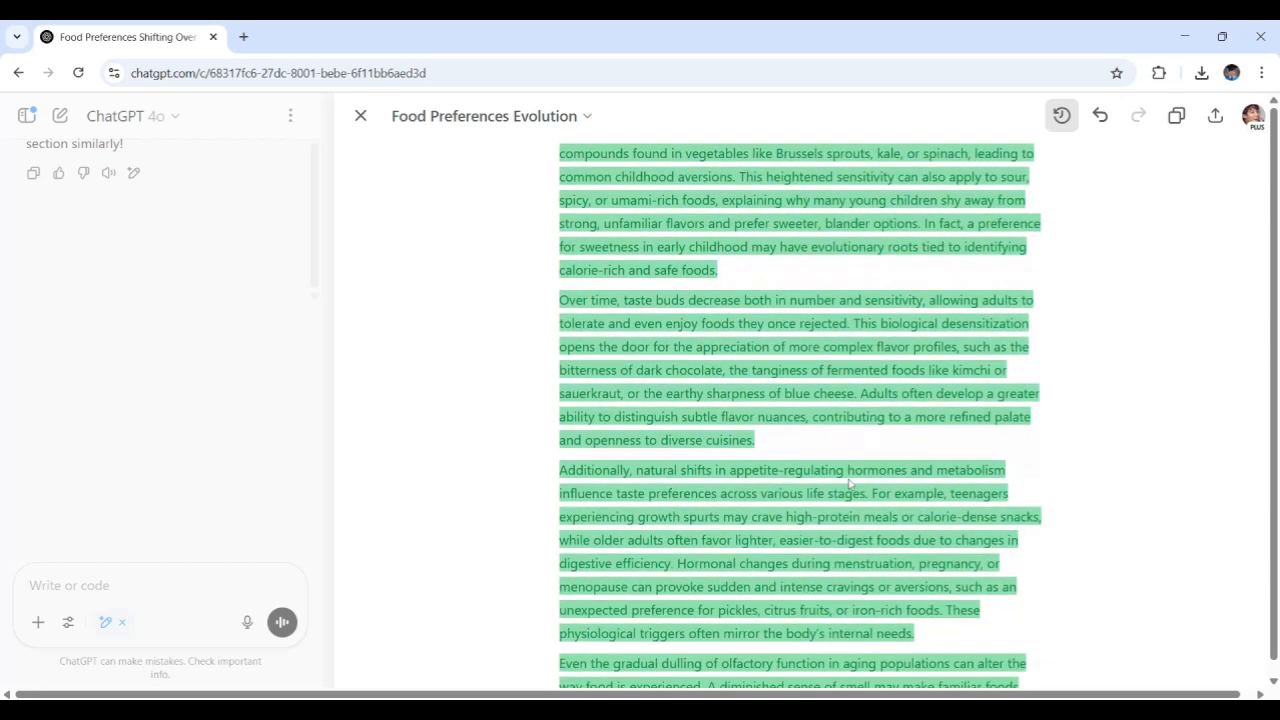
scroll(860, 484, "down", 3)
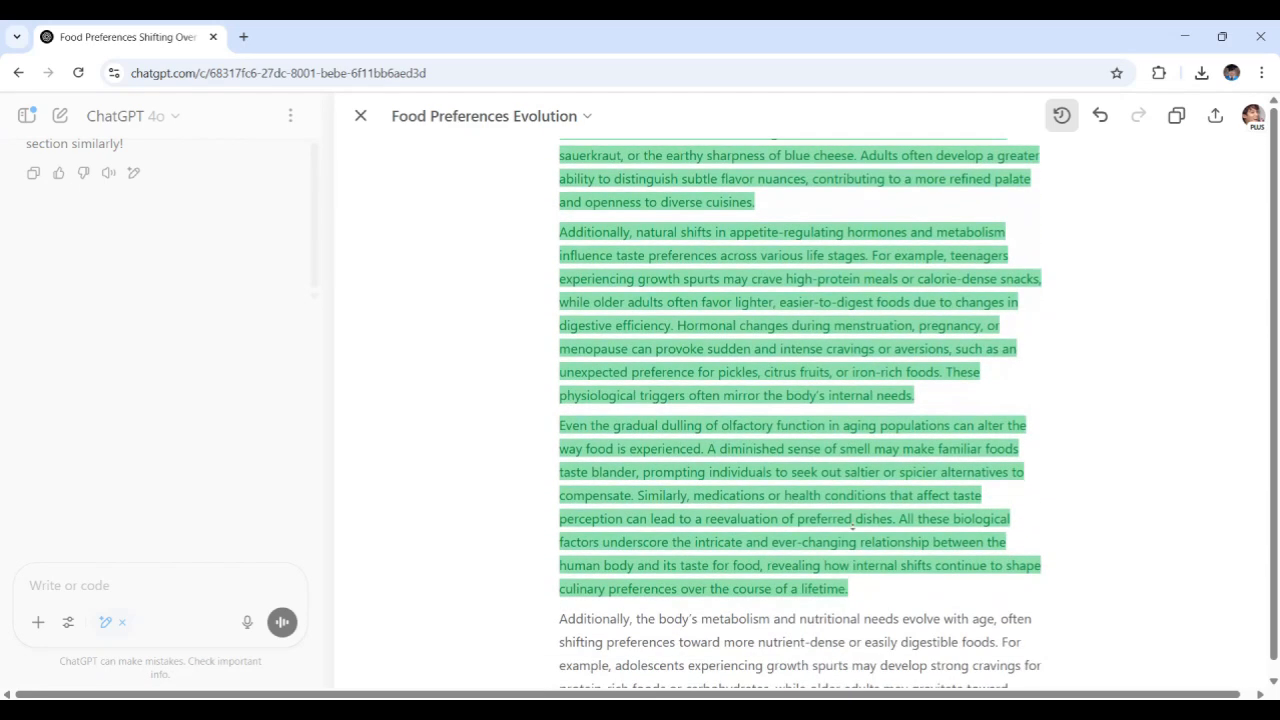
scroll(865, 590, "up", 2)
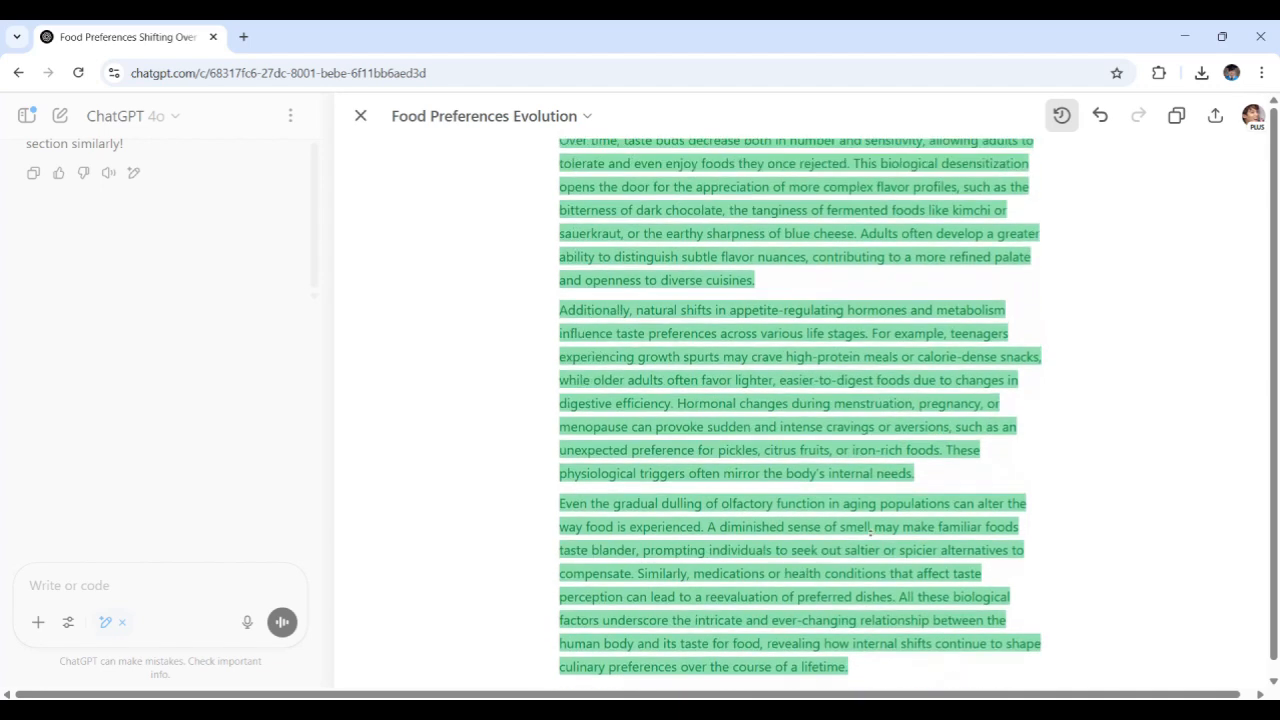
scroll(887, 541, "up", 3)
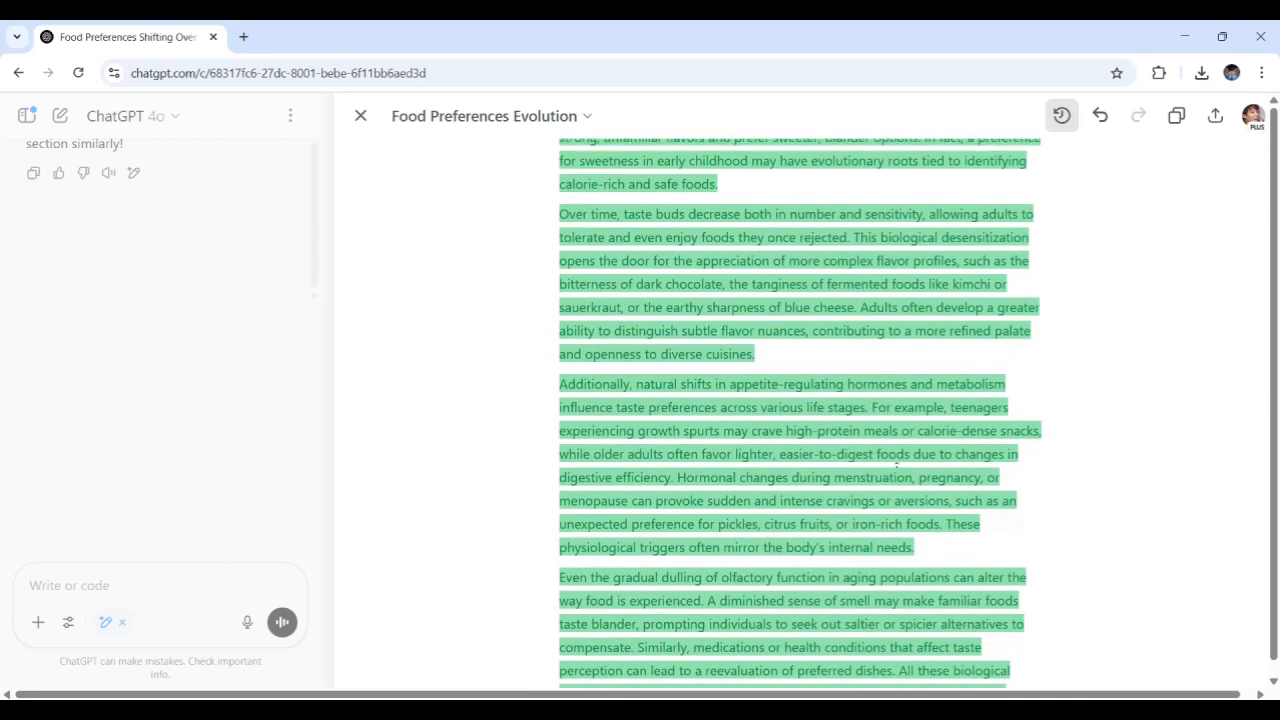
scroll(897, 465, "up", 1)
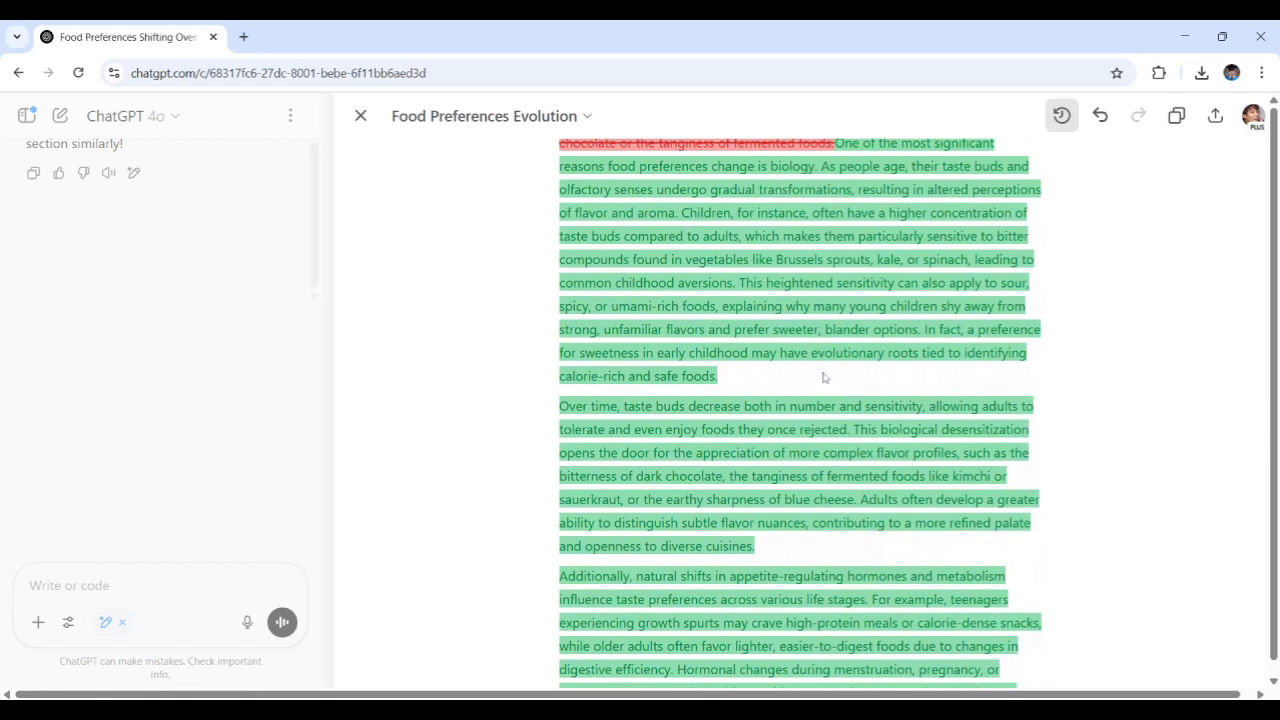
scroll(876, 437, "up", 1)
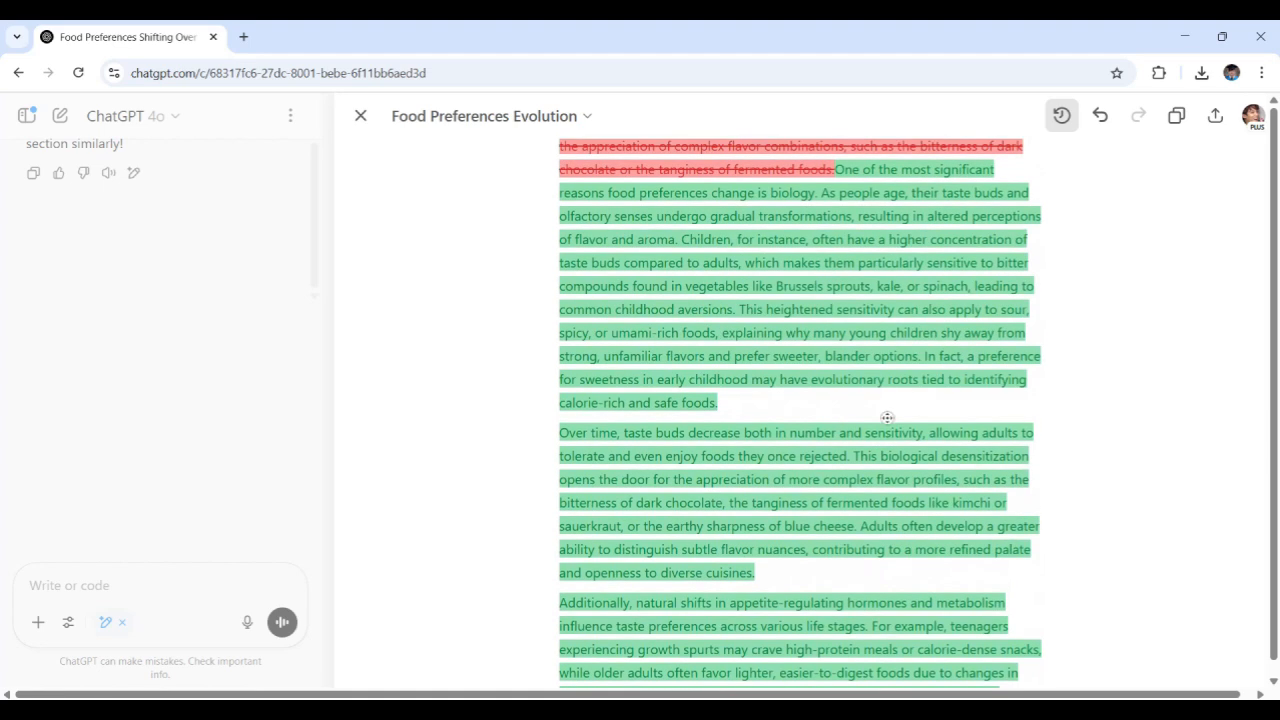
scroll(950, 484, "down", 3)
scroll(950, 484, "down", 1)
scroll(908, 414, "up", 3)
scroll(908, 414, "up", 2)
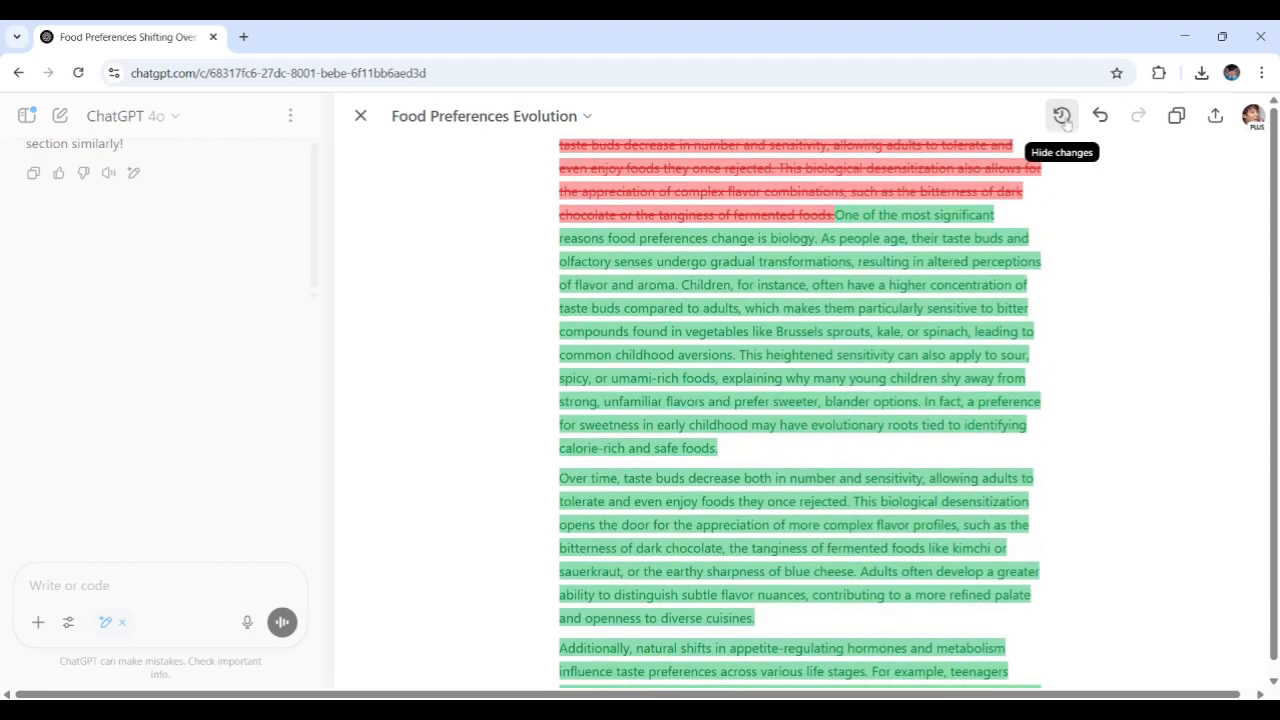
scroll(886, 365, "up", 3)
scroll(884, 465, "up", 1)
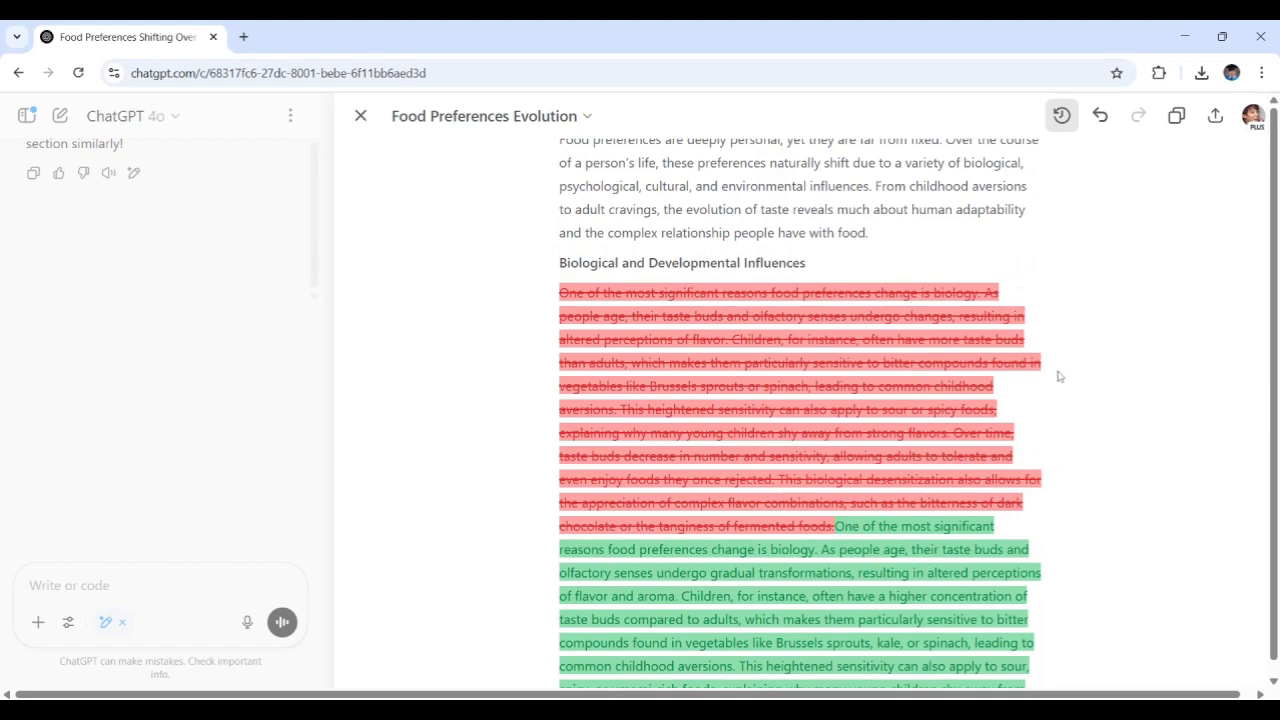
left_click(1062, 116)
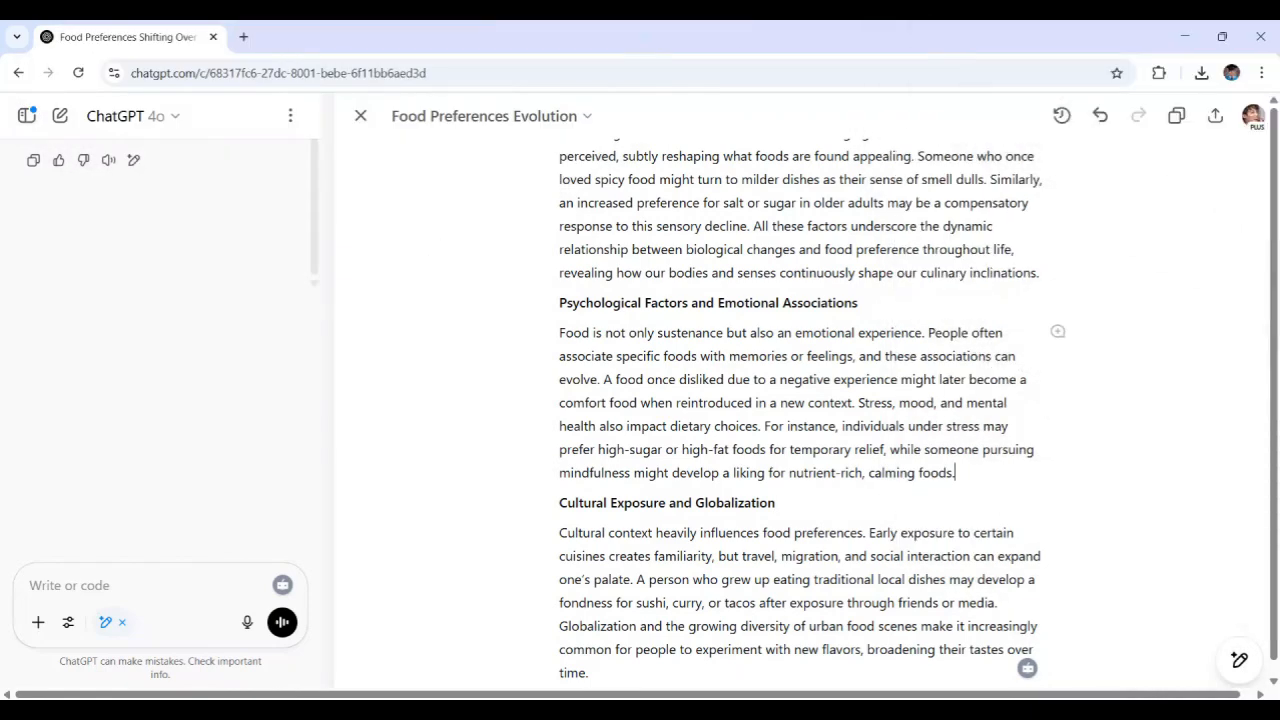
- Select the whole Psychological Factors and Emotional Associations paragraph and have its reading level changed to "College"
left_click_drag(955, 472, 559, 334)
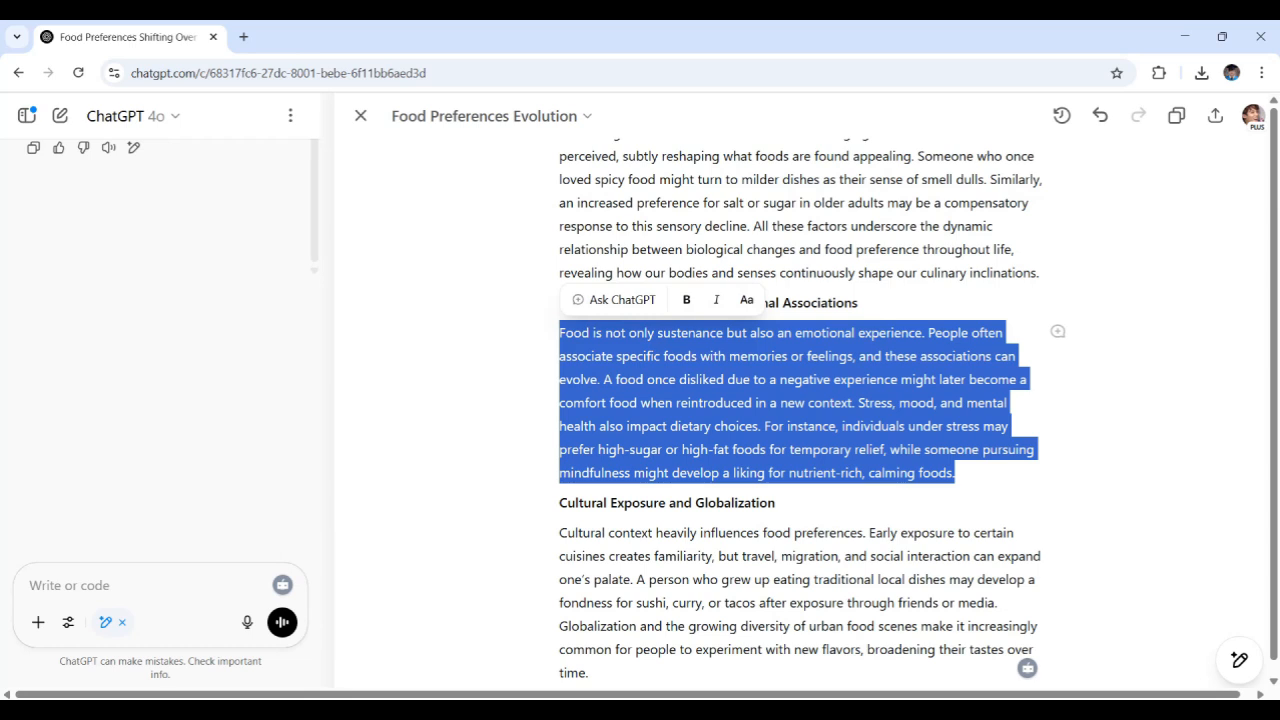
mouse_move(1233, 680)
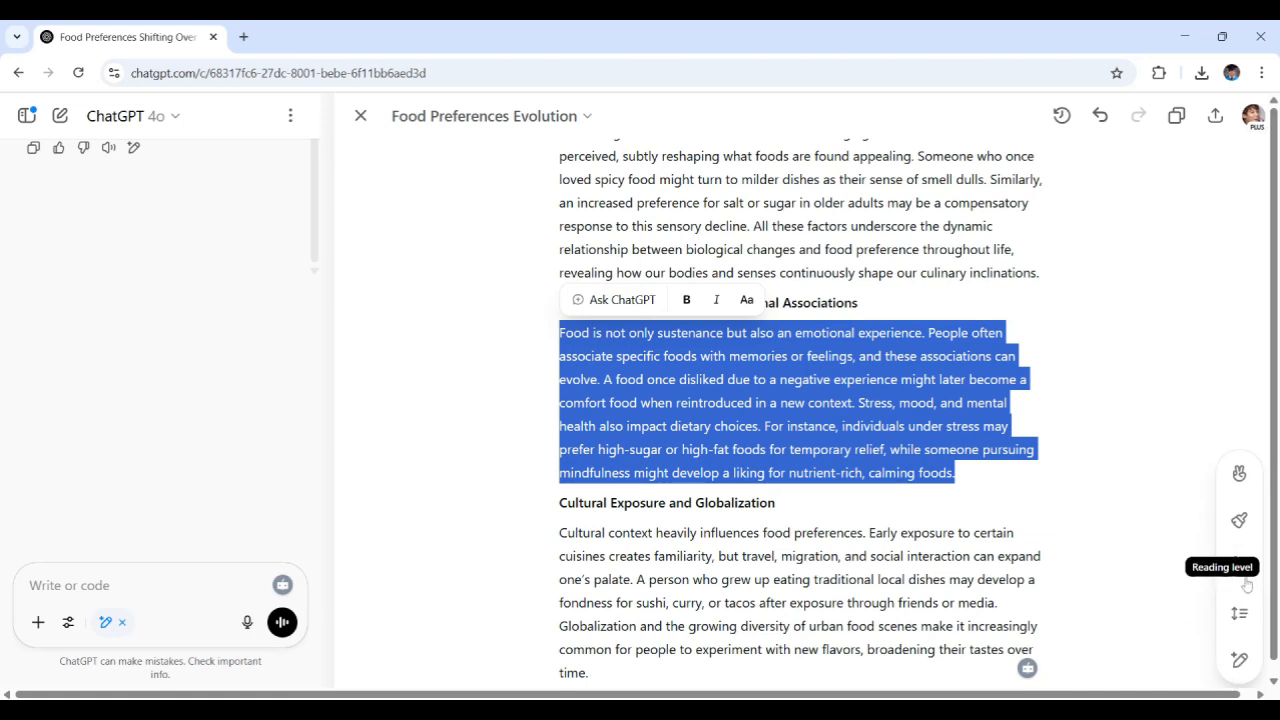
left_click(1246, 583)
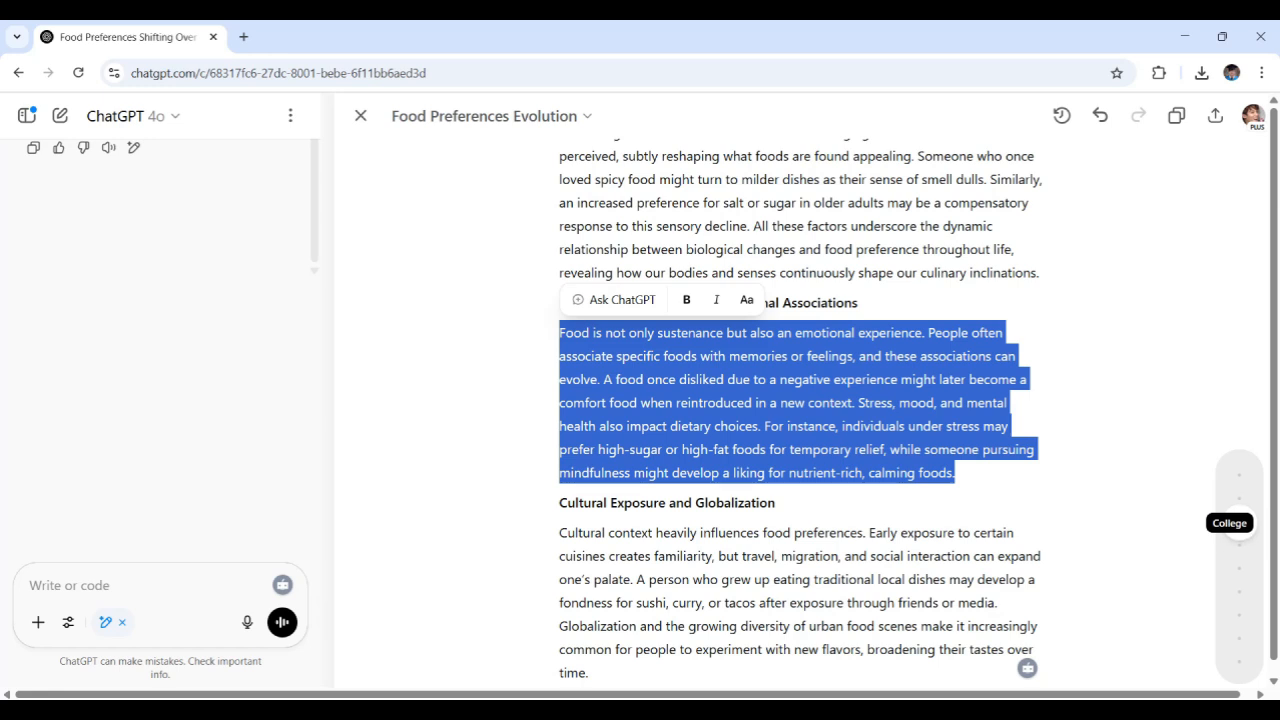
left_click_drag(1239, 523, 1266, 582)
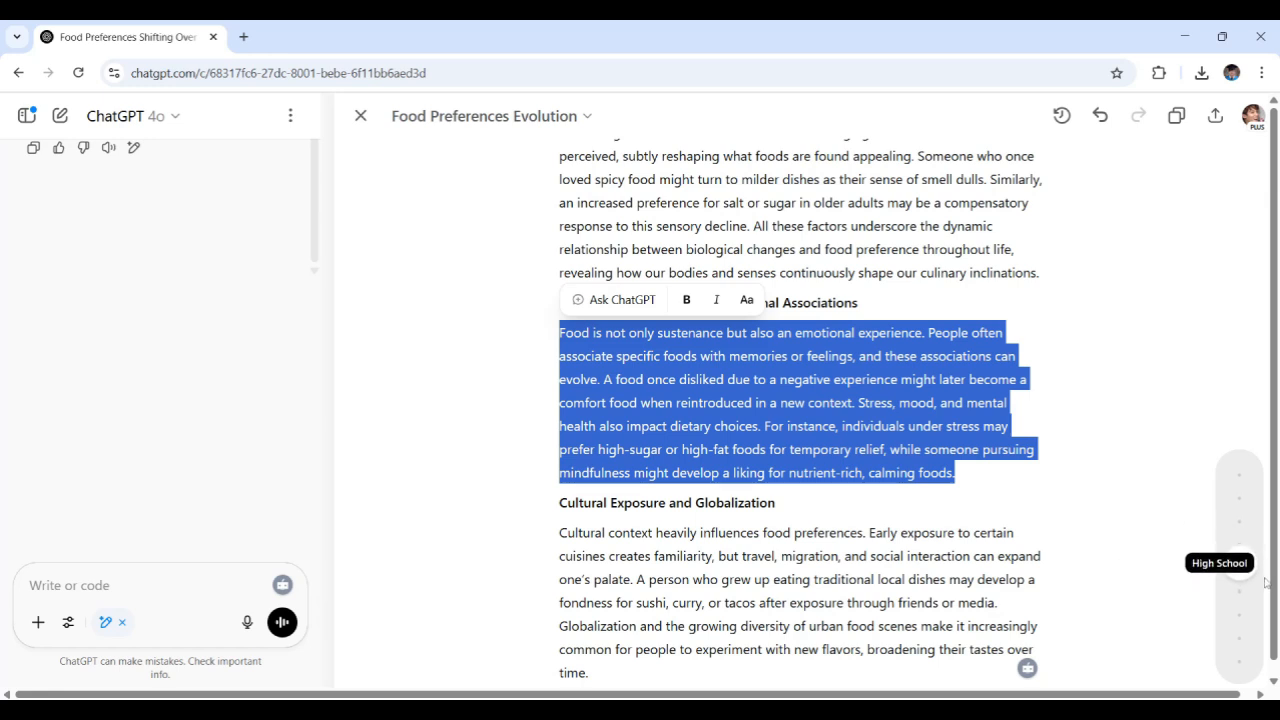
left_click_drag(1266, 582, 1262, 546)
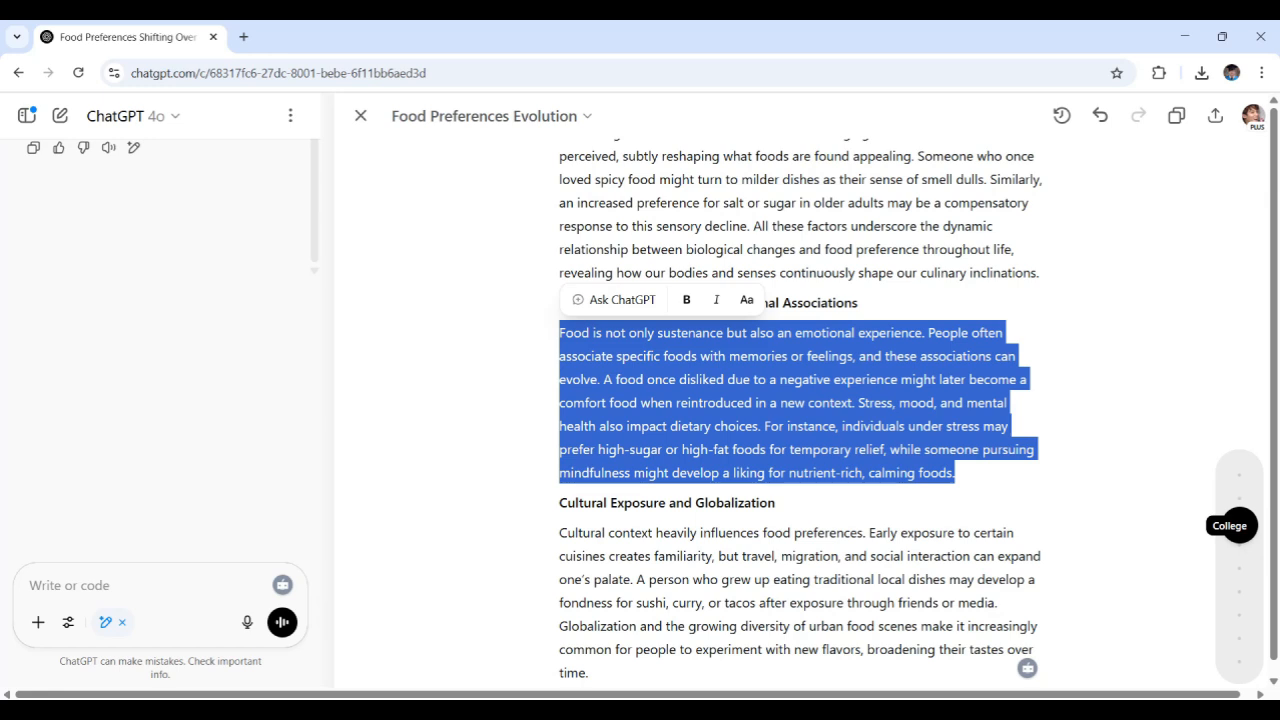
left_click(1247, 543)
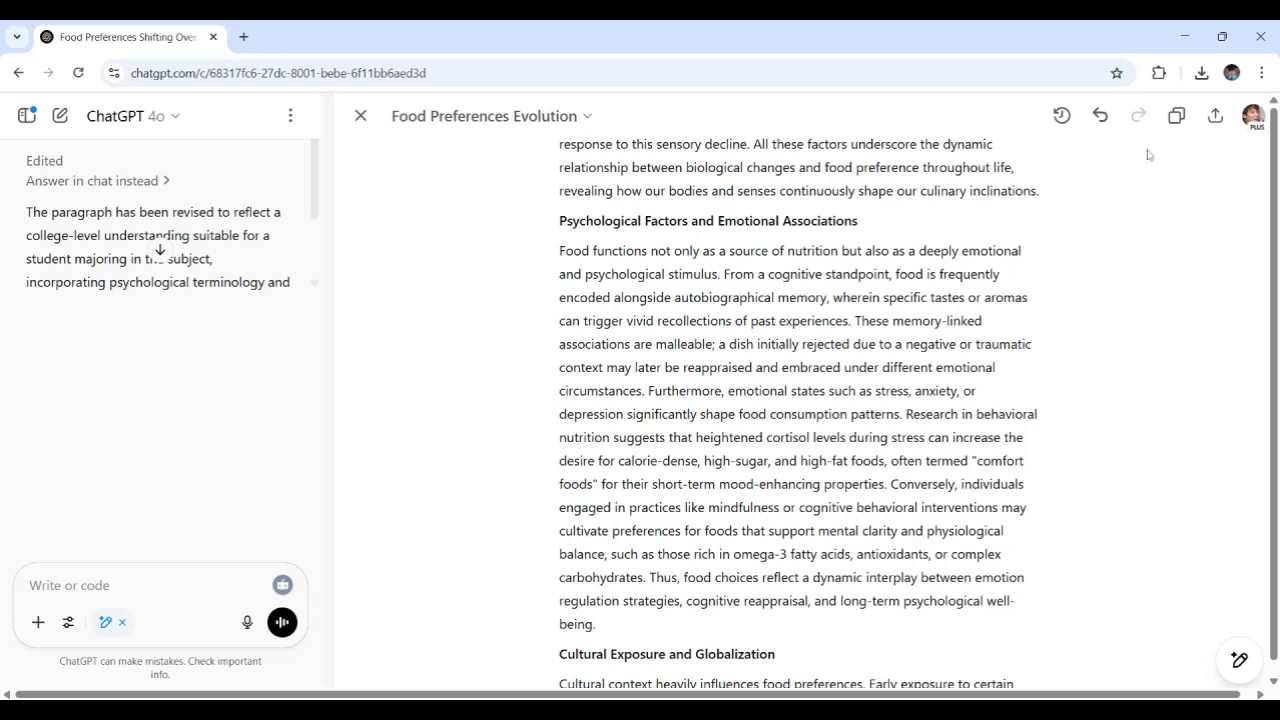
- Show the tracked changes and compare the old and rewritten Psychological Factors and Emotional Associations paragraph
left_click(1061, 115)
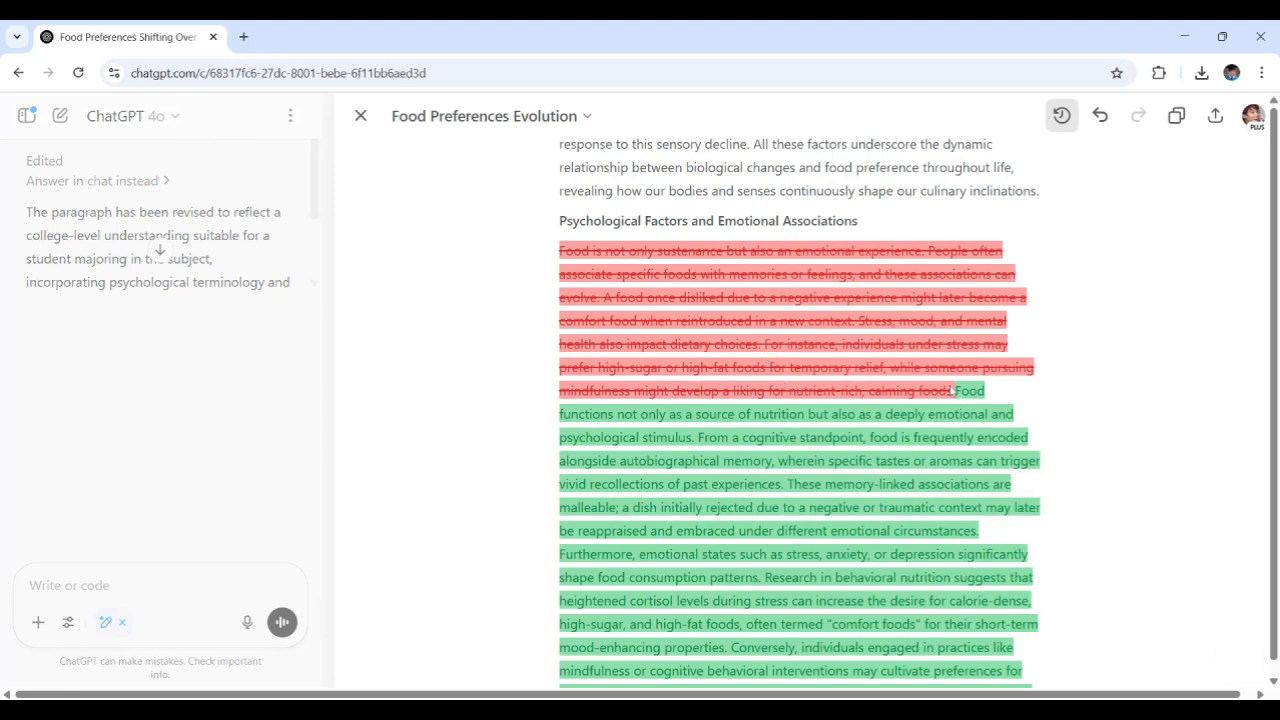
scroll(745, 400, "down", 3)
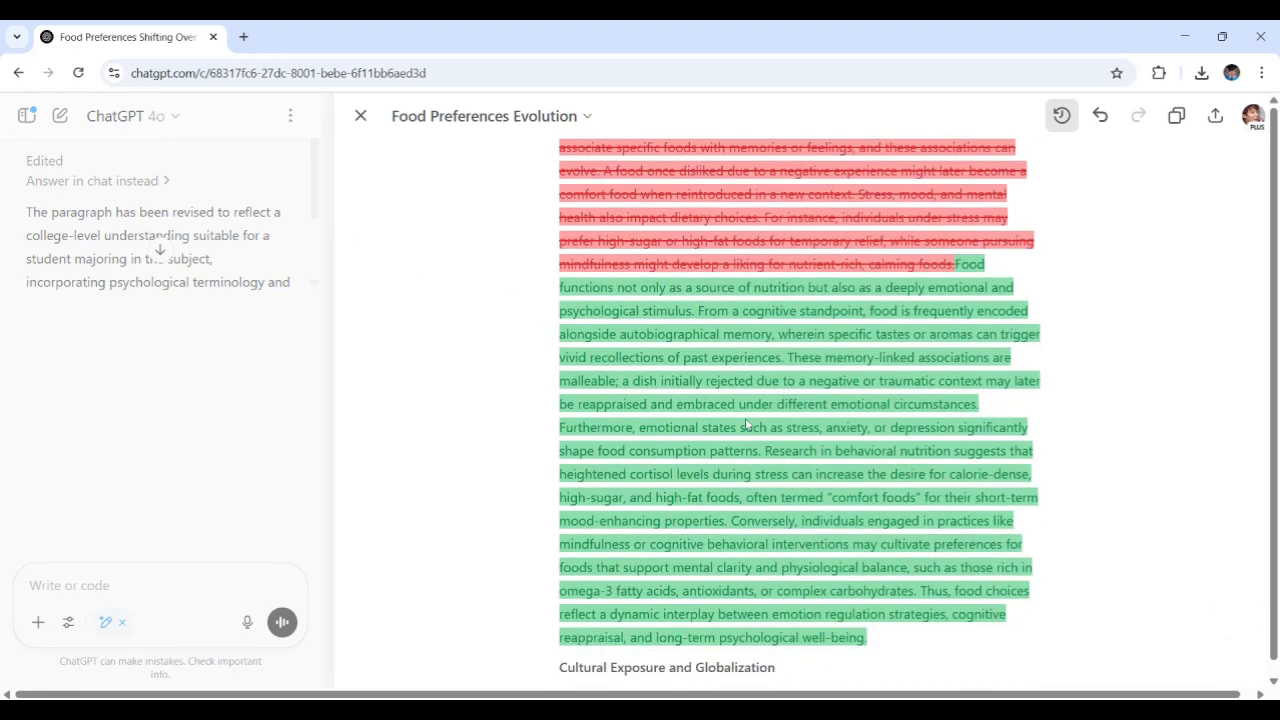